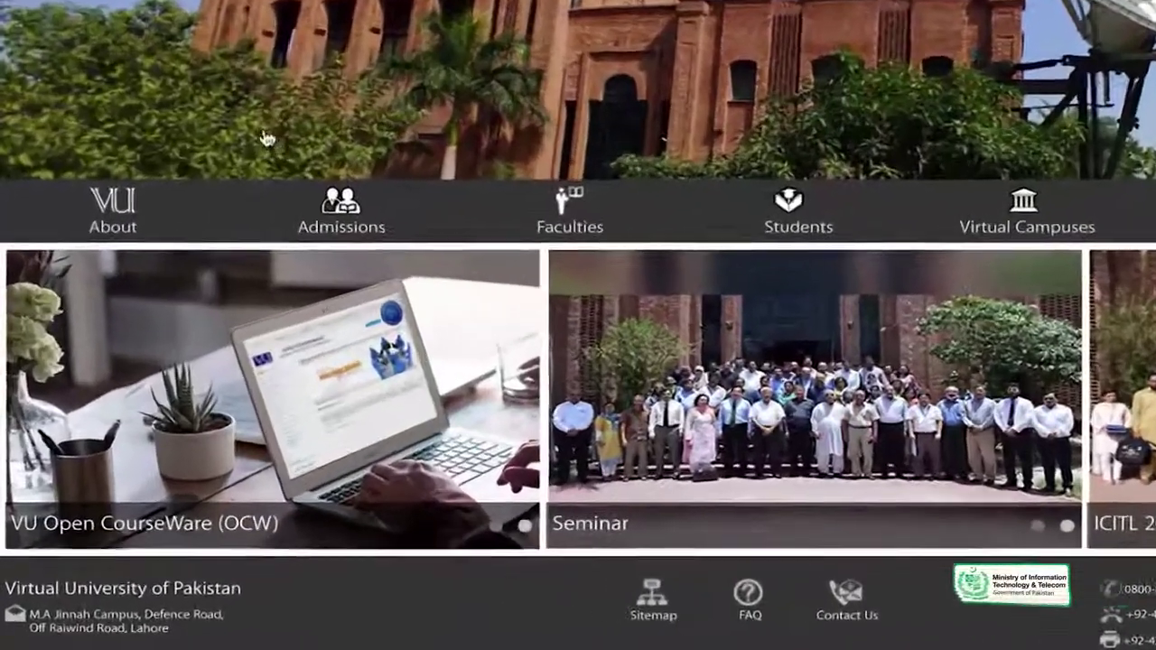
Step: Open the Rector's Message page of the university website and highlight the rector's name in the signature
mouse_move(134, 207)
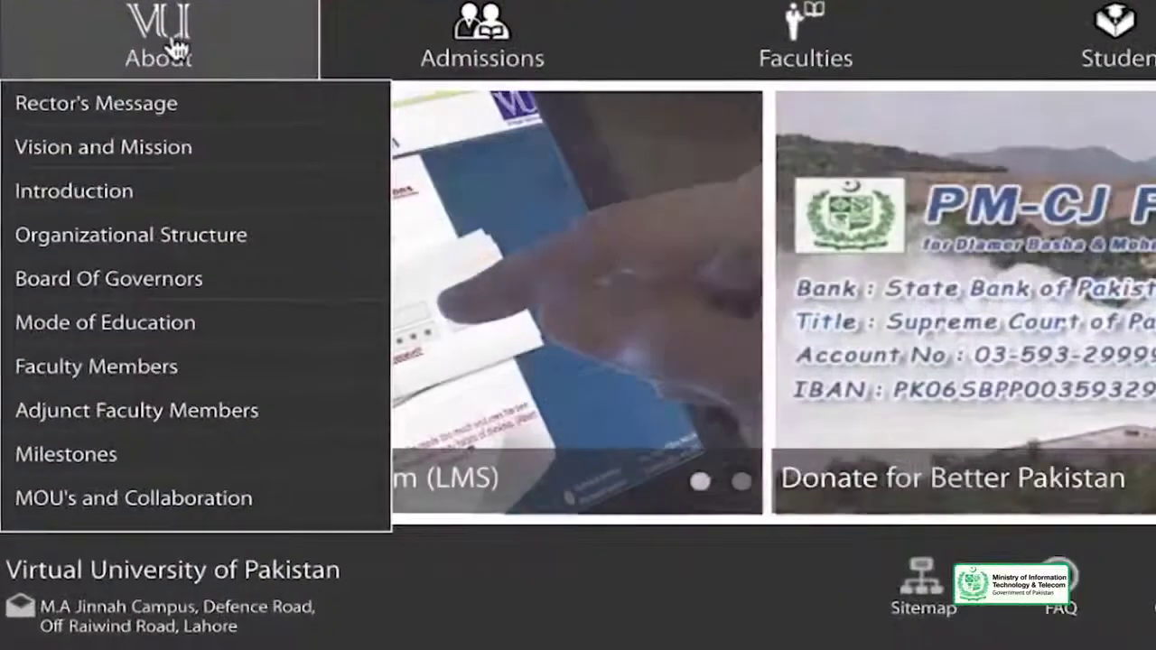
click(135, 120)
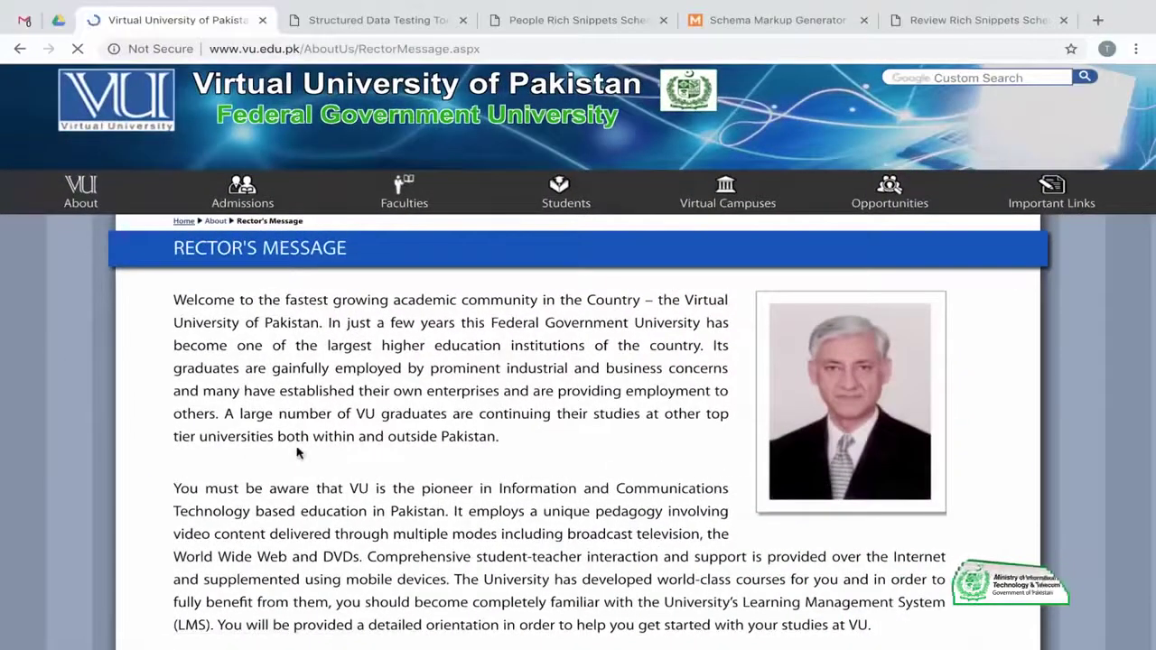
scroll(297, 451, down, 4)
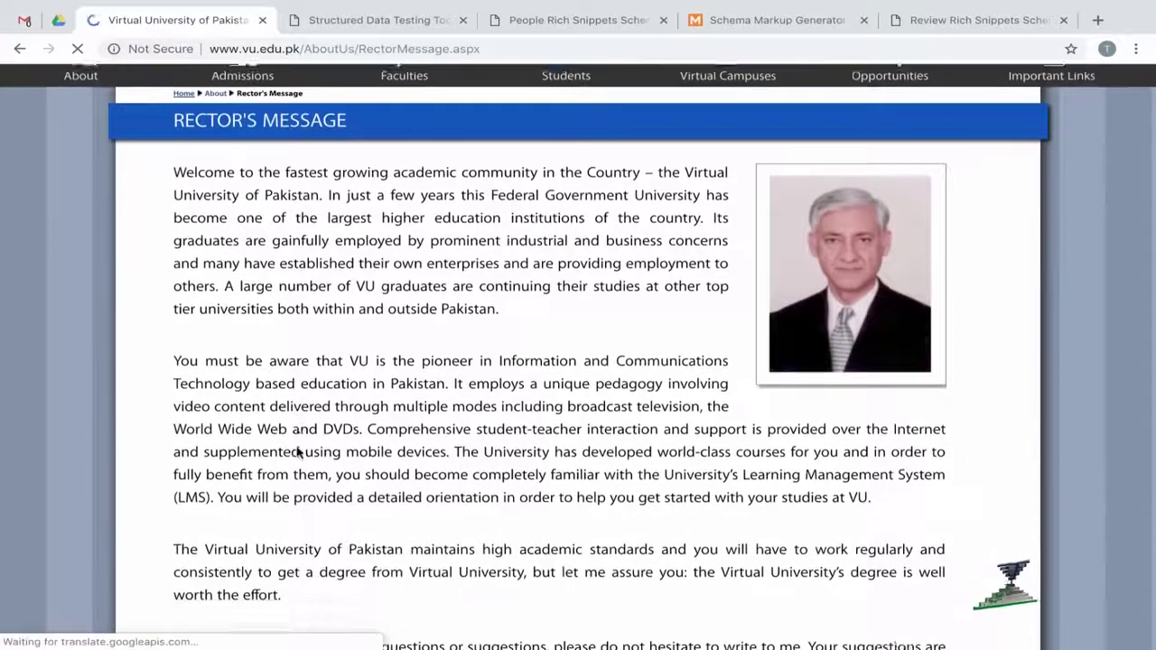
scroll(297, 452, down, 2)
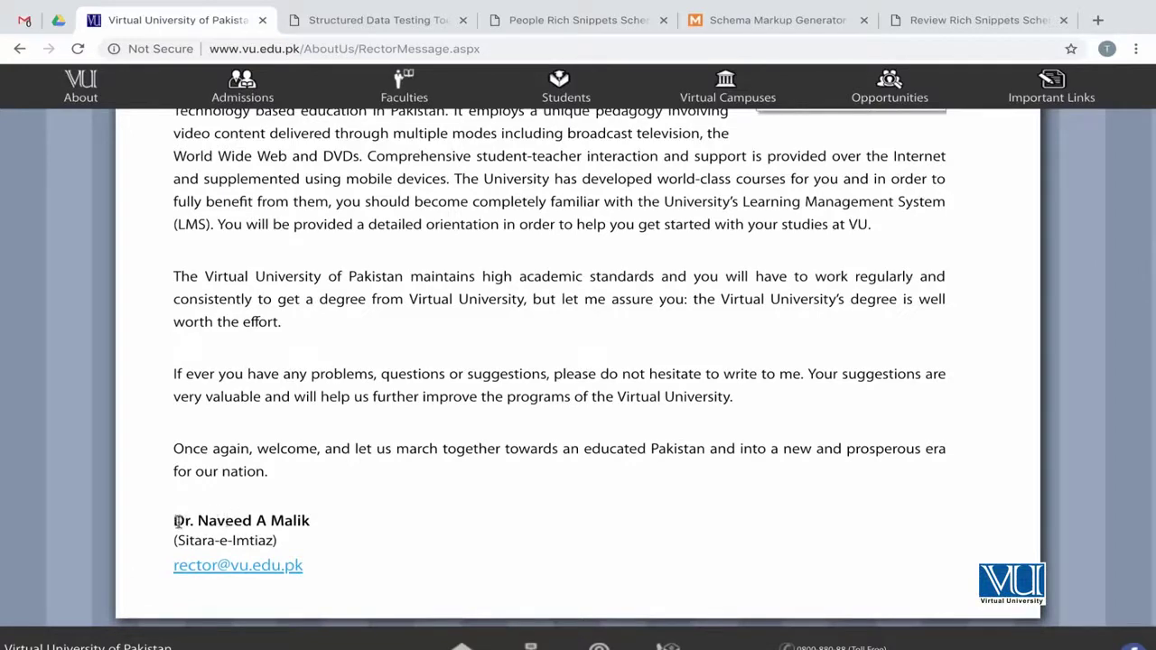
triple_click(206, 523)
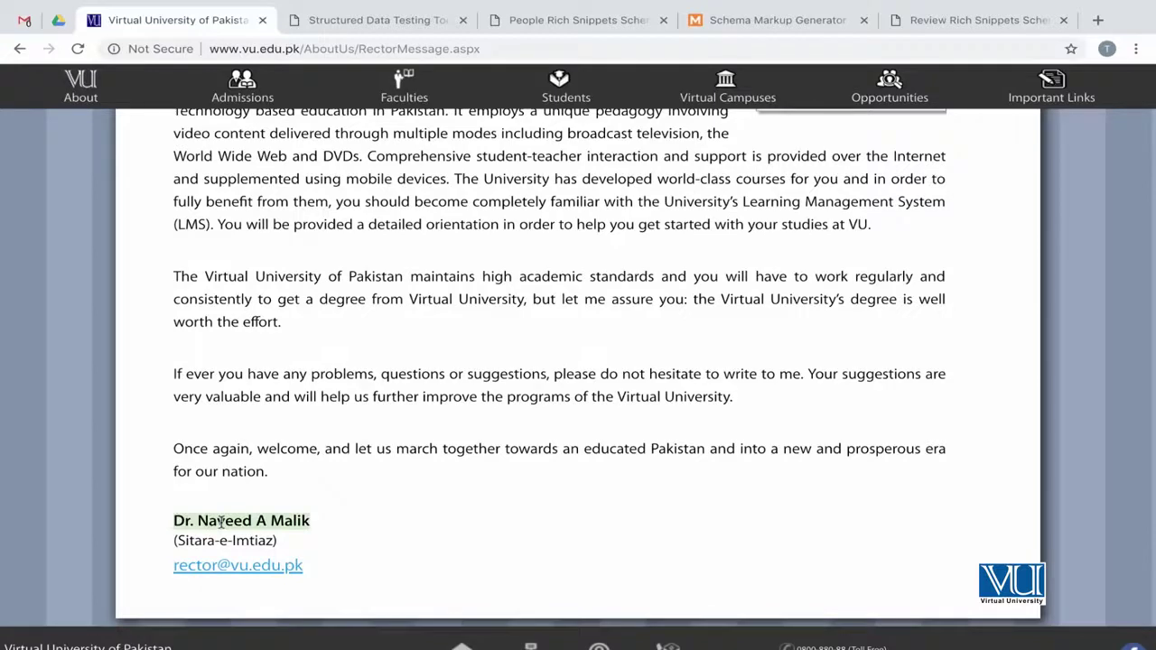
click(348, 49)
key(ctrl+c)
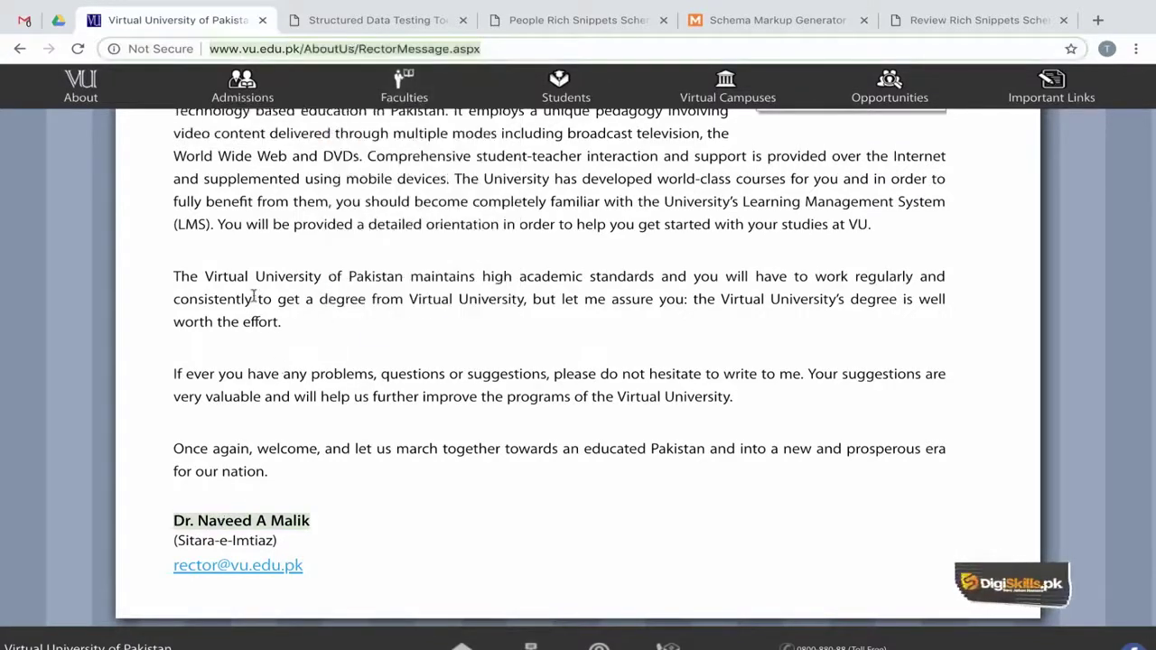
click(345, 22)
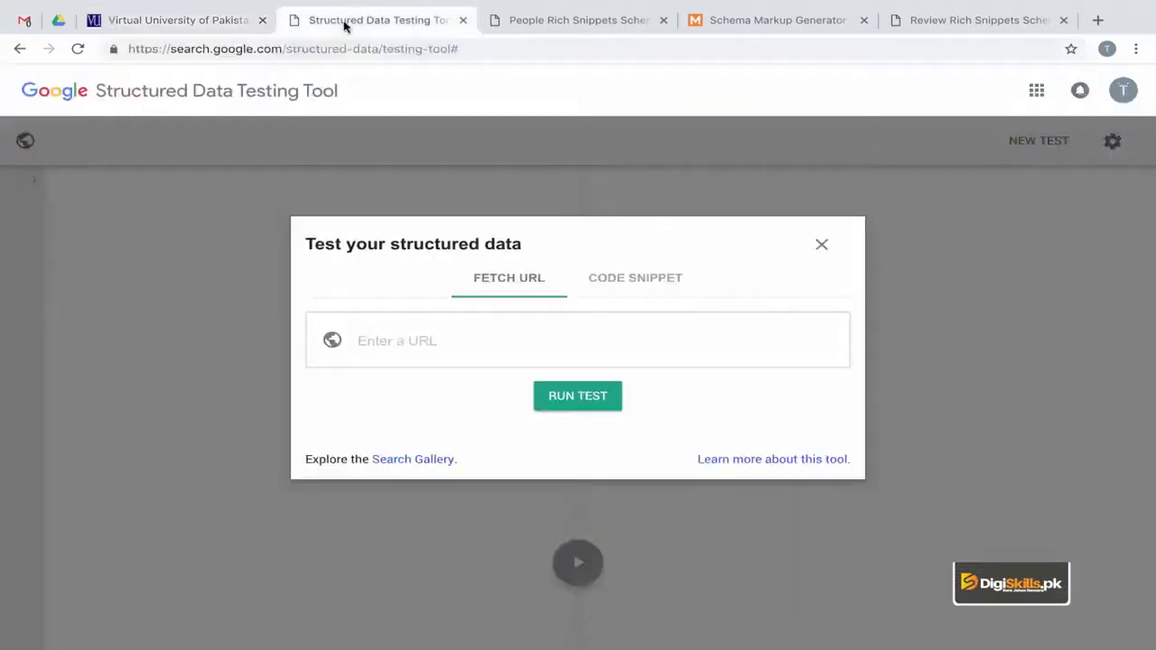
click(462, 337)
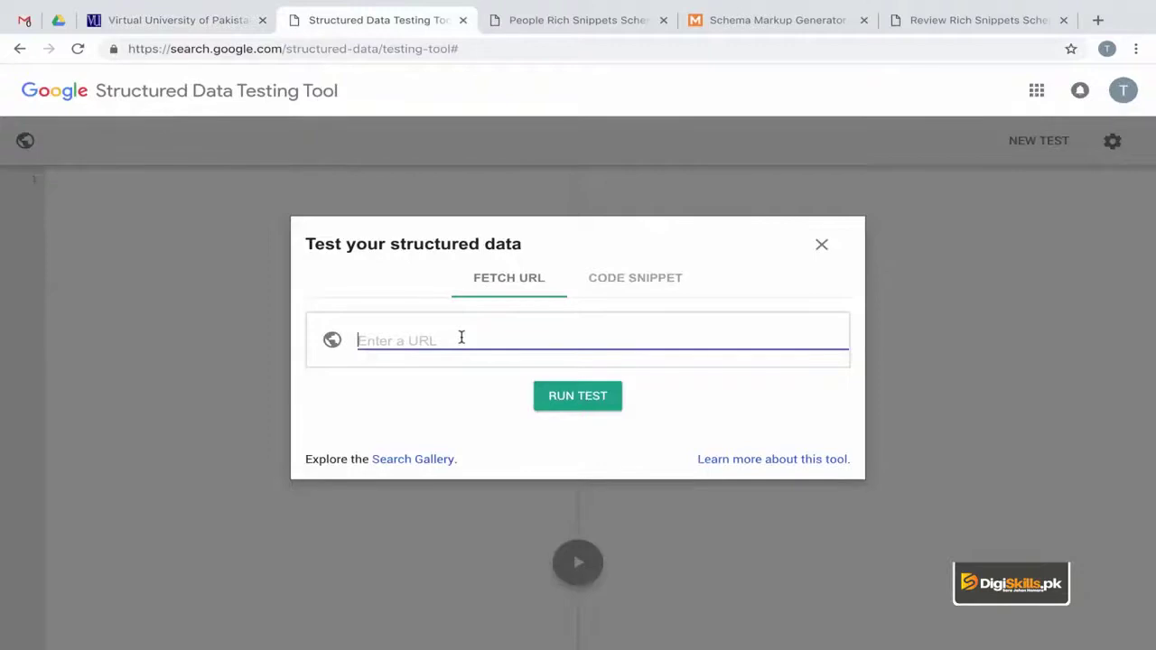
key(ctrl+v)
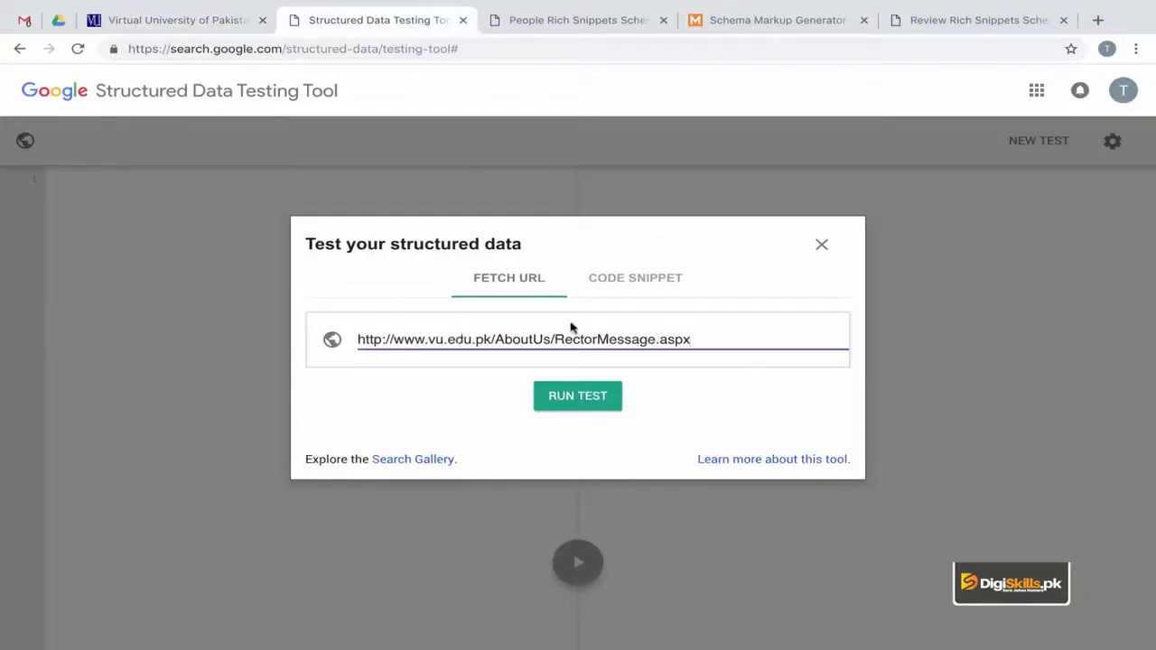
click(578, 398)
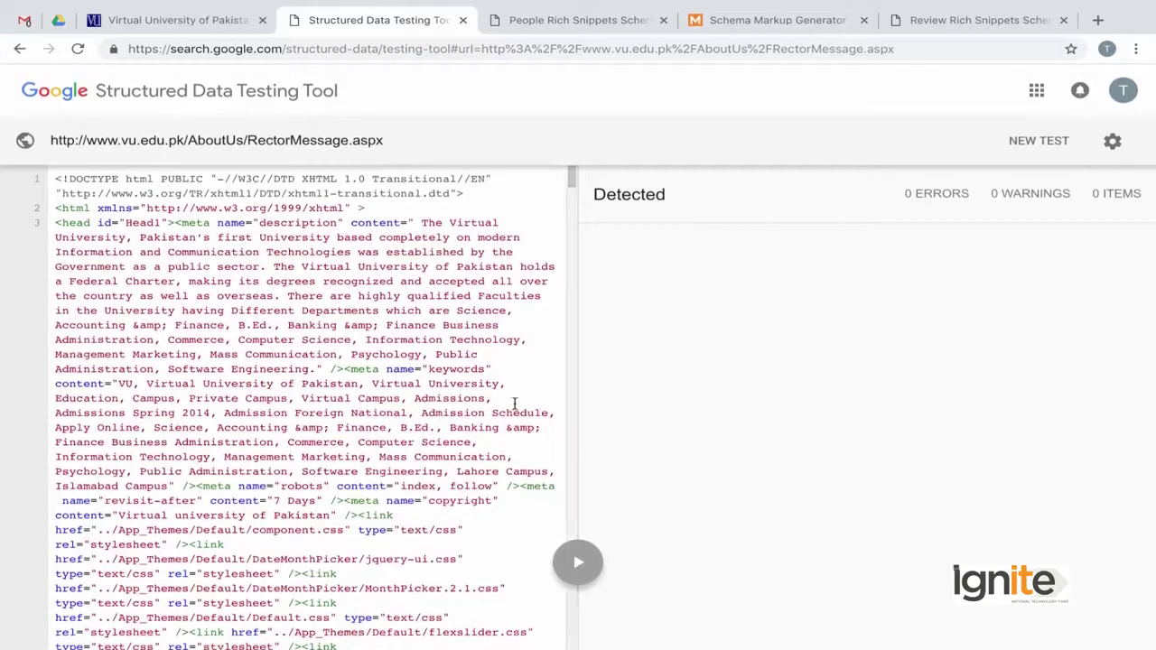
scroll(516, 406, down, 20)
scroll(442, 438, down, 20)
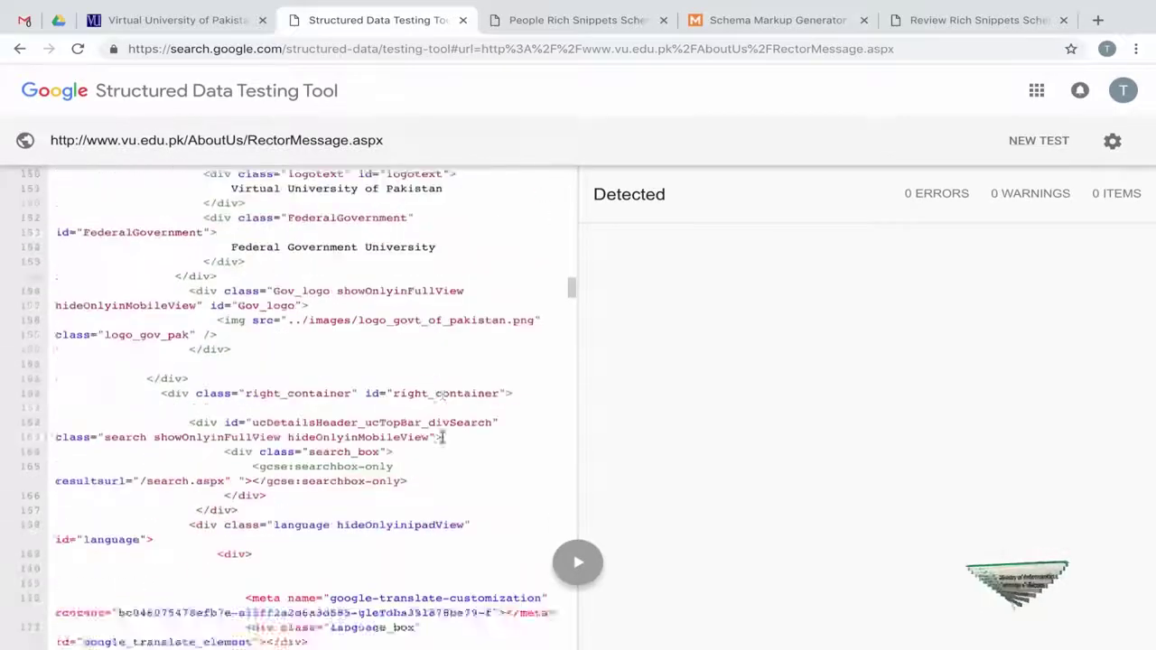
scroll(443, 438, up, 10)
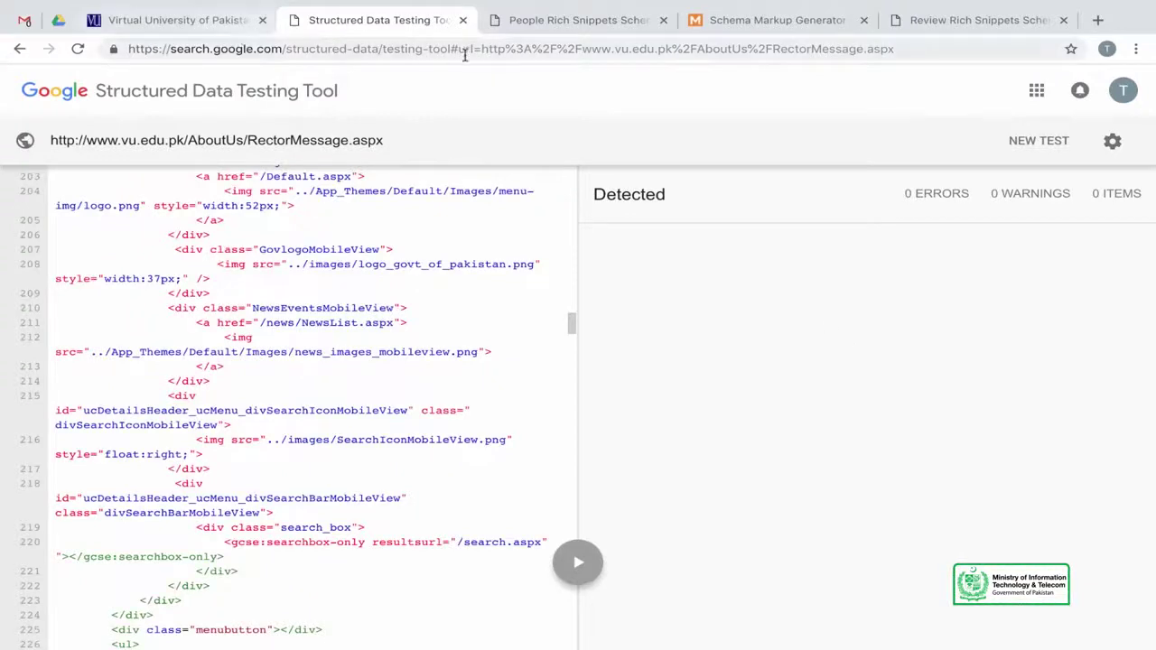
Step: Switch to the People Rich Snippets Schema Generator and look over the available Schema.org tools and the person form
click(530, 30)
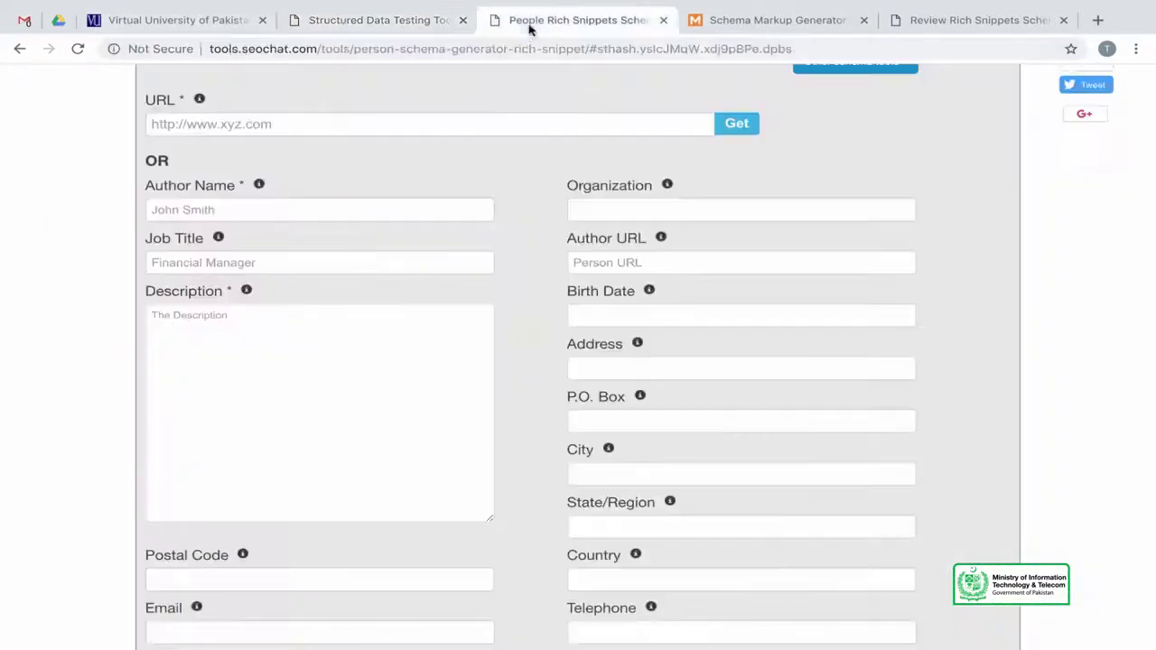
scroll(477, 199, up, 3)
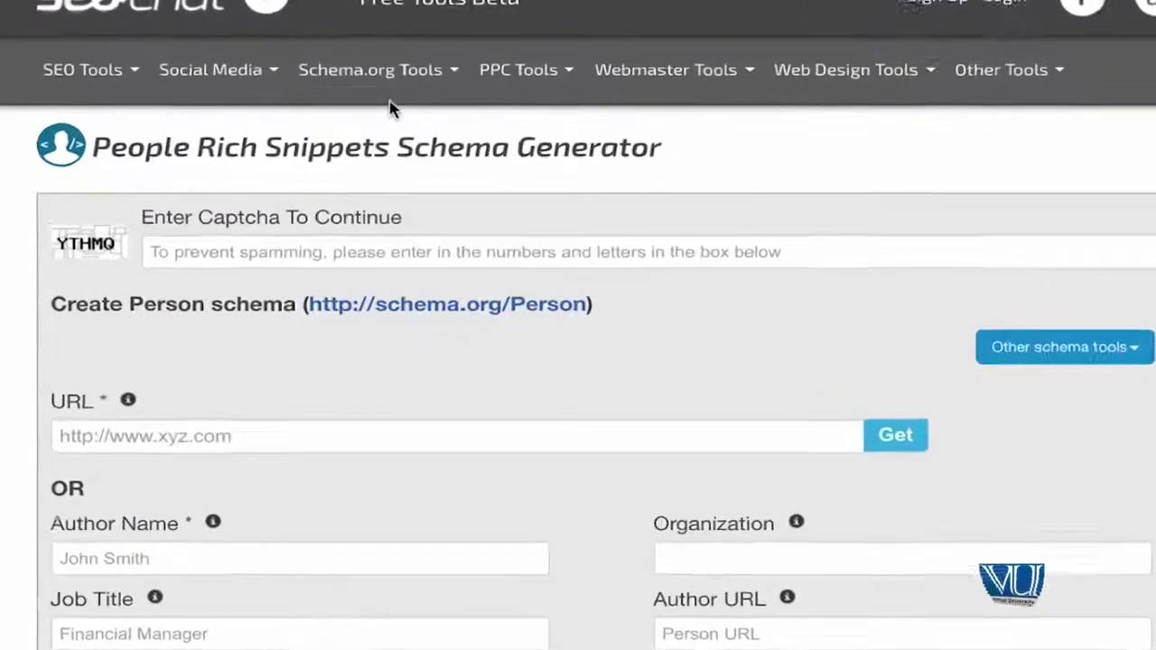
mouse_move(380, 73)
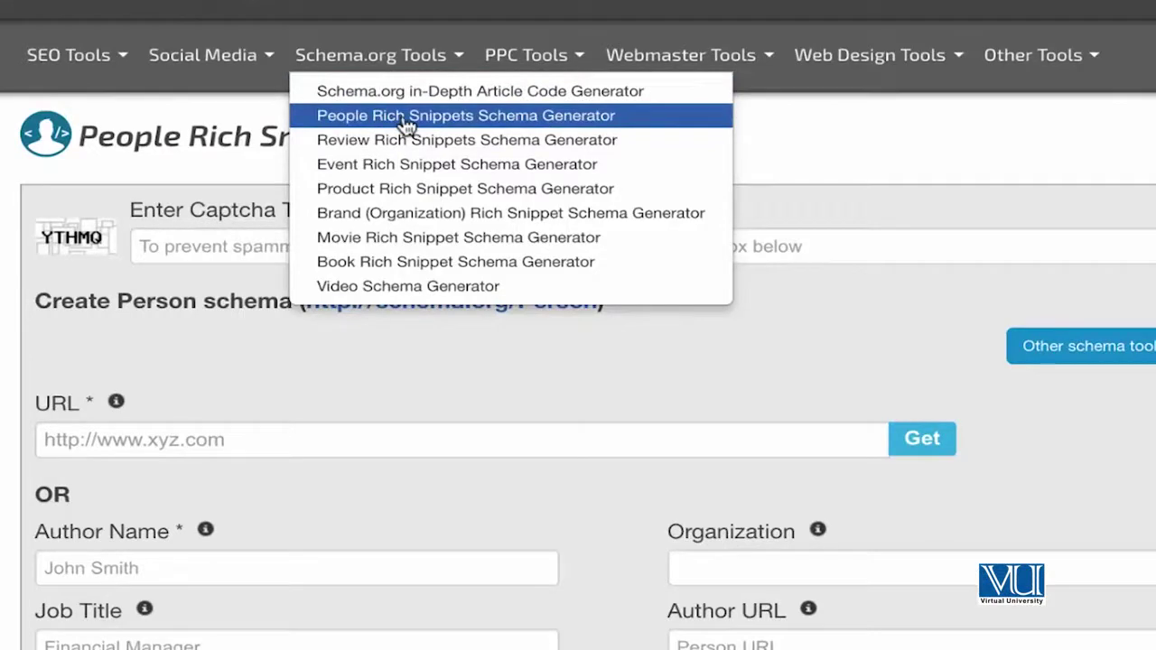
scroll(197, 376, down, 2)
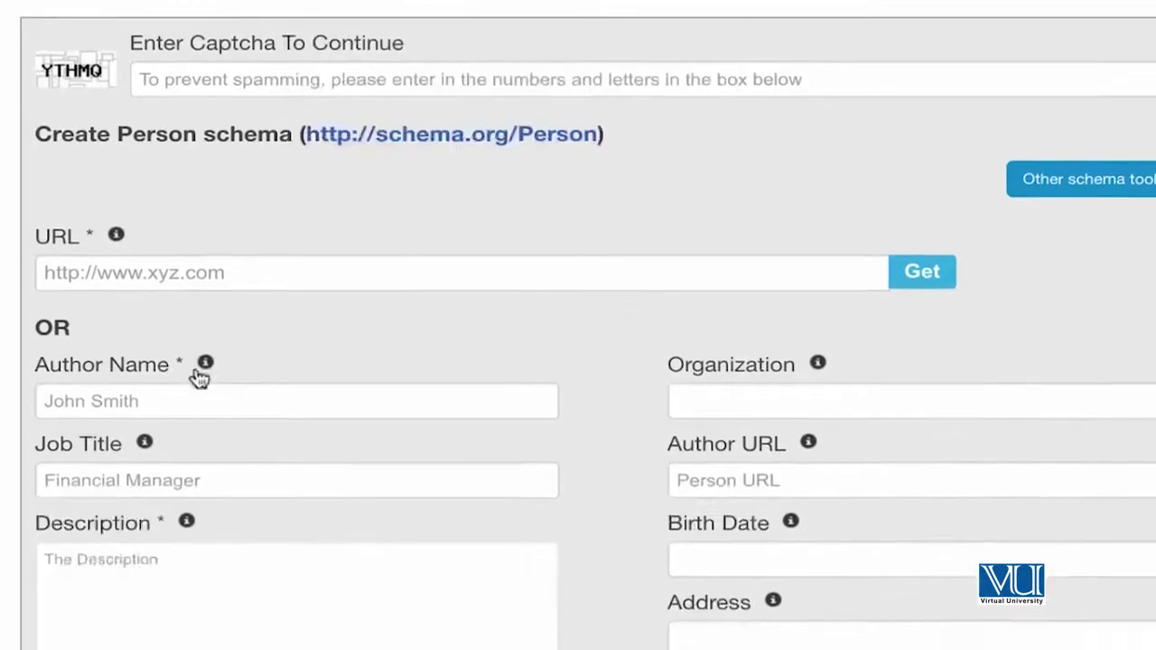
scroll(185, 379, down, 1)
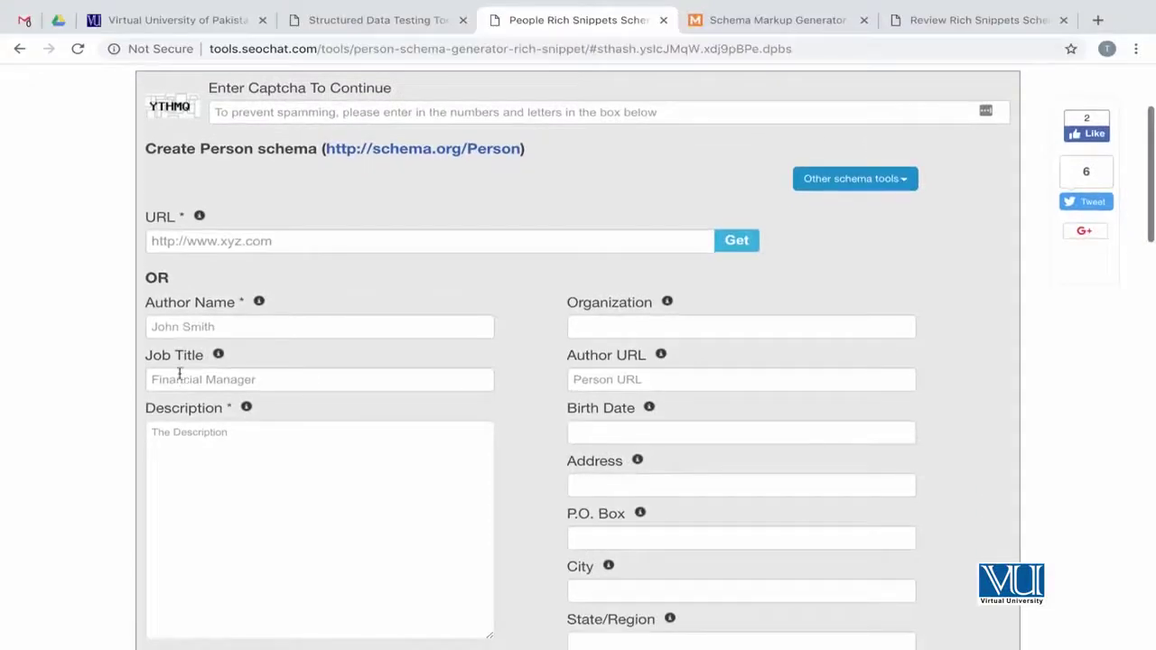
Step: Copy the rector's name from the Rector's Message page into the Author Name of the person schema form
click(224, 327)
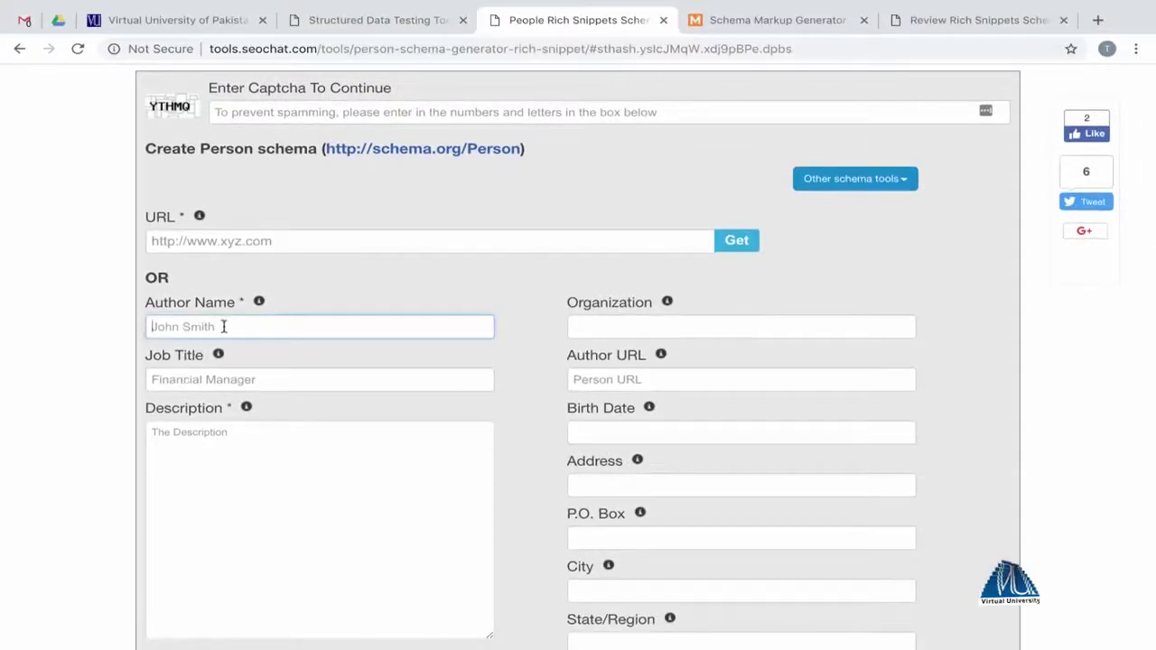
click(214, 24)
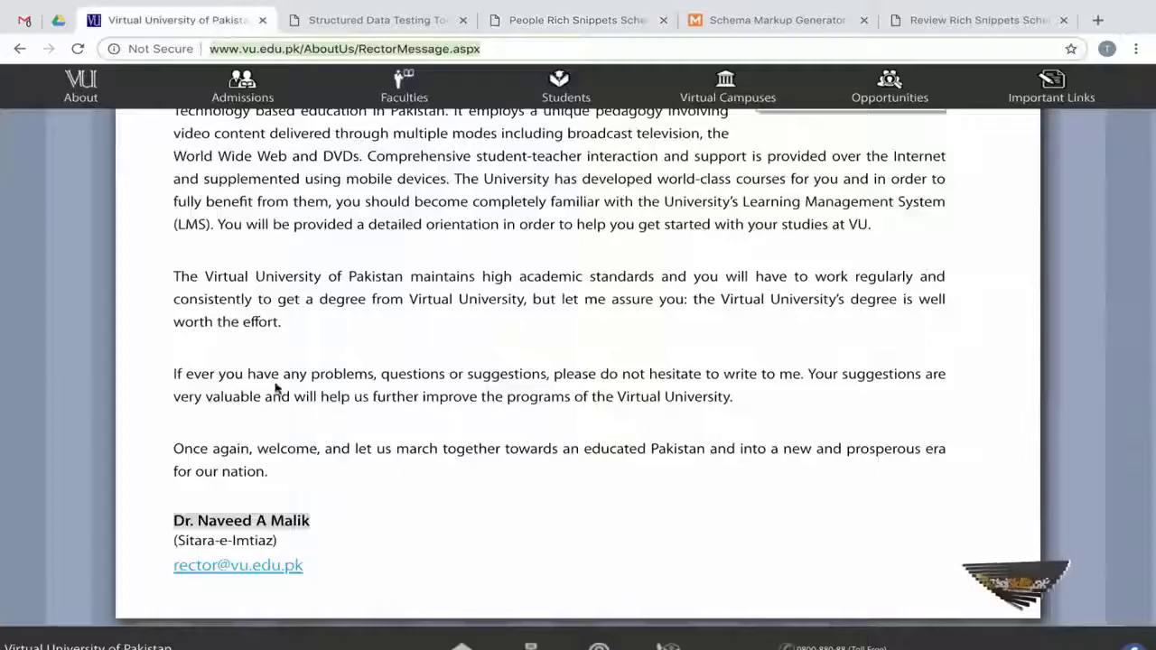
triple_click(253, 520)
key(ctrl+c)
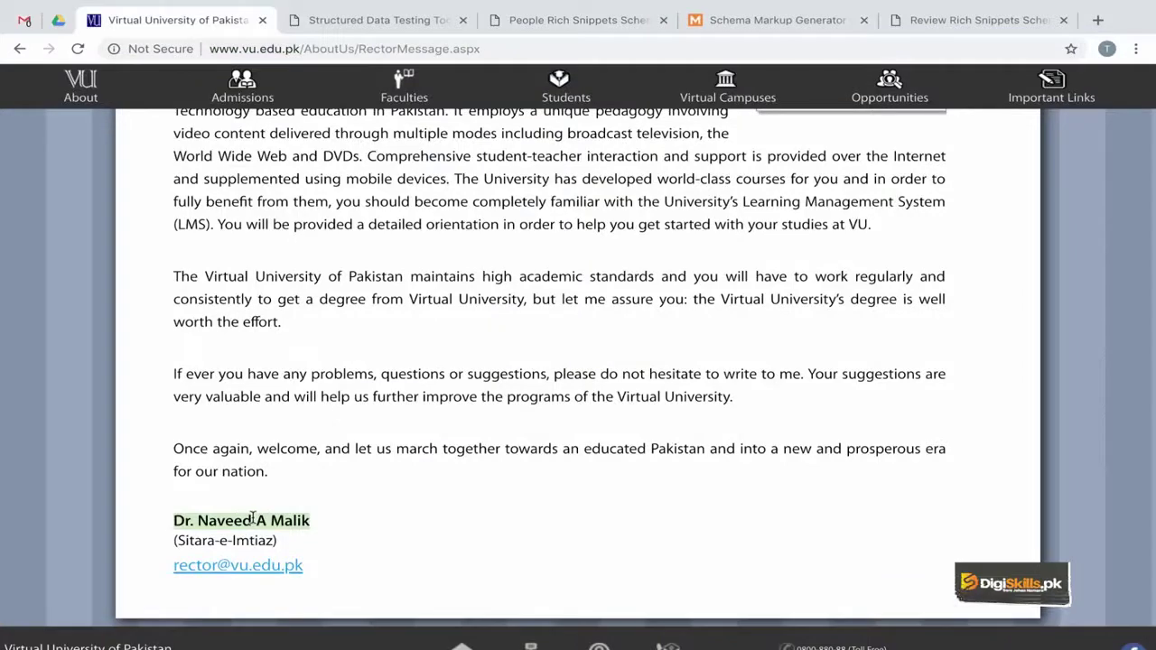
click(587, 22)
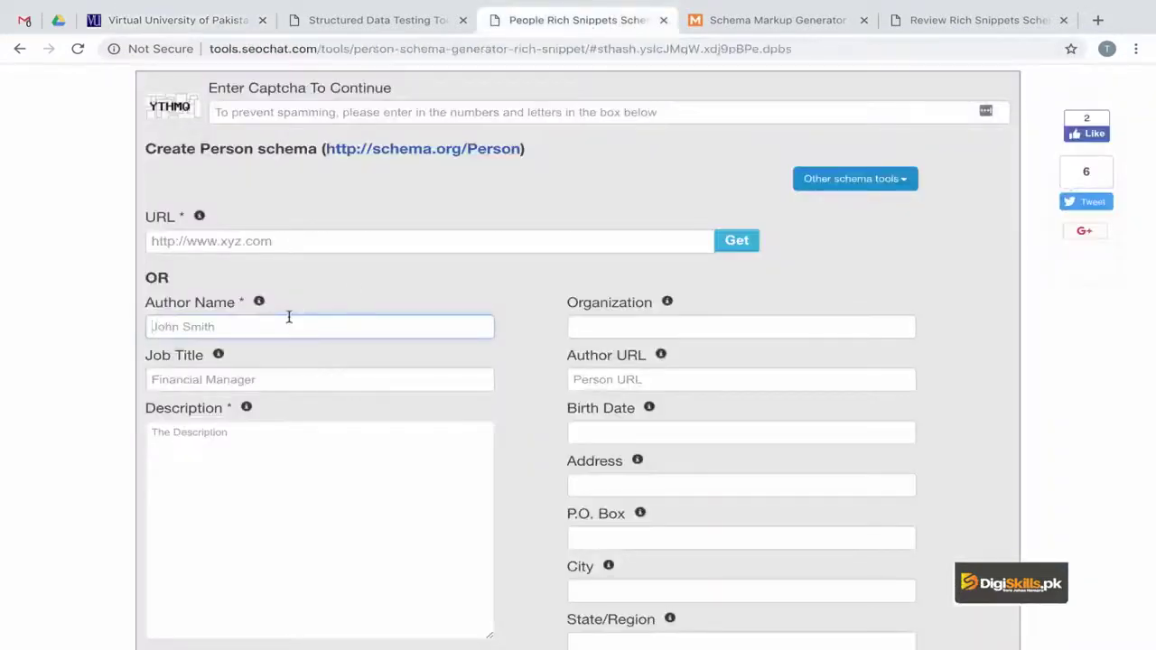
key(ctrl+v)
Step: Set the job title to Rector and the description to "The best rector in Pakistan."
click(256, 377)
text(Re)
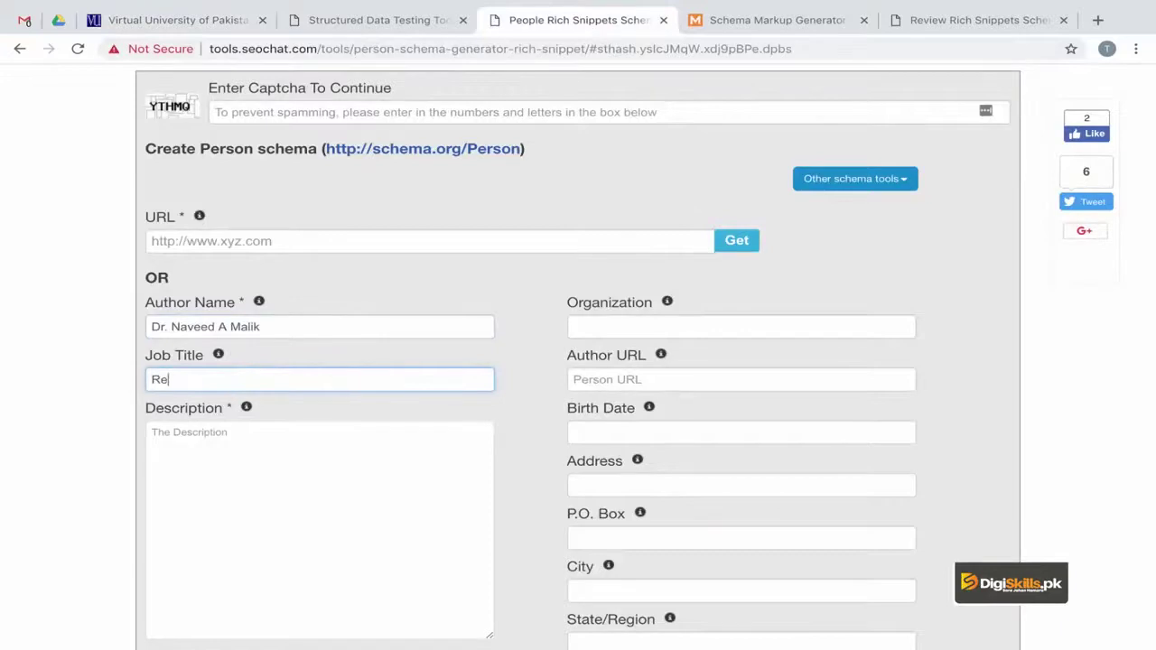
click(274, 523)
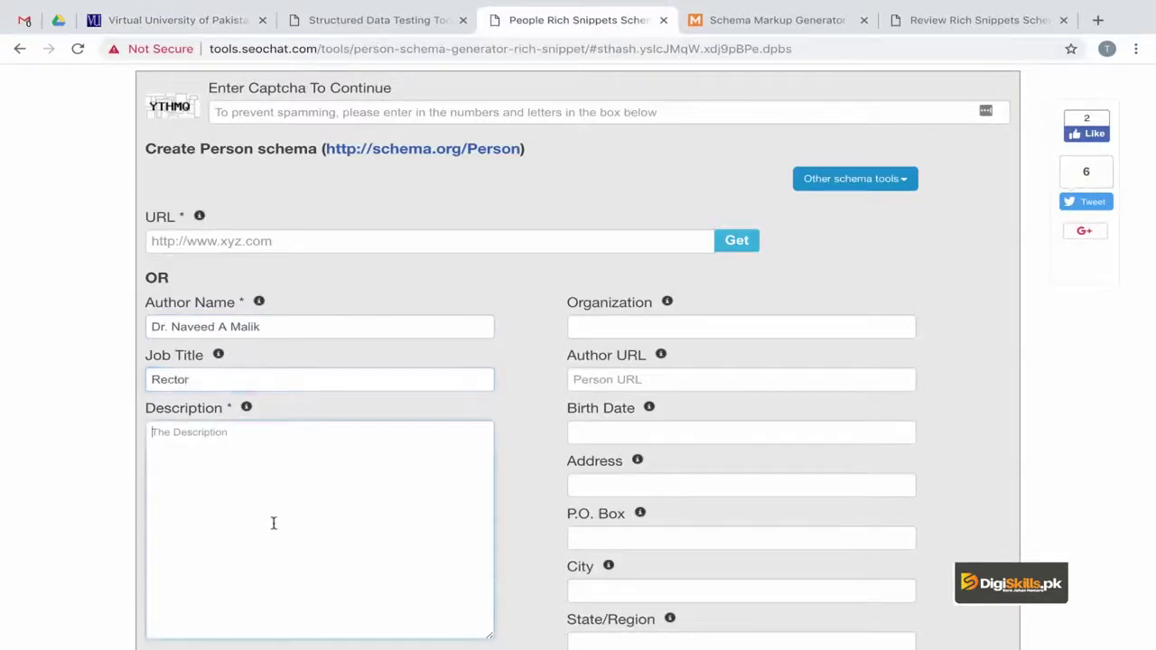
text(The best)
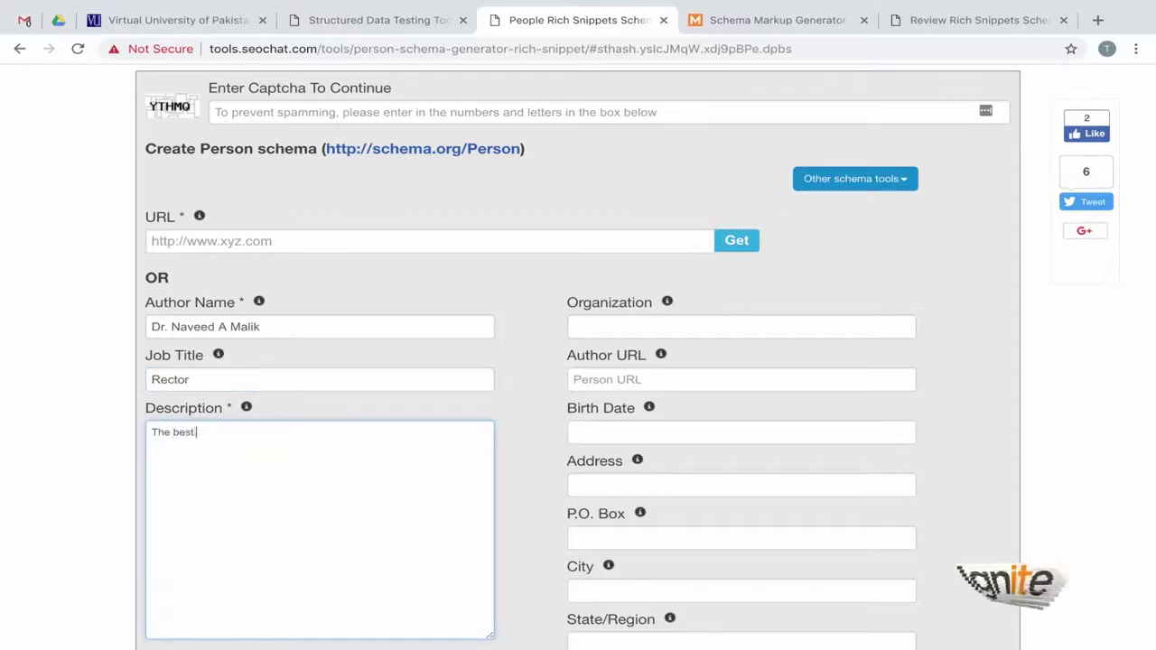
text( rector in Pakistan)
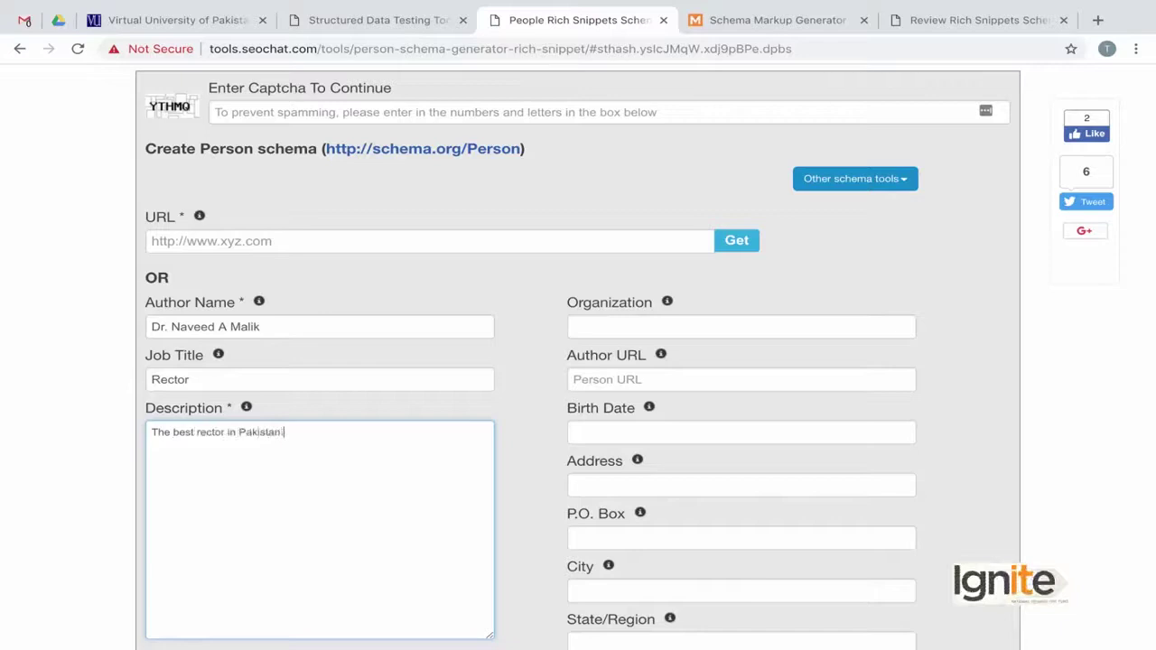
Step: Fill in the postal code and set the organization to Virtual University, leaving the email empty
scroll(306, 587, down, 1)
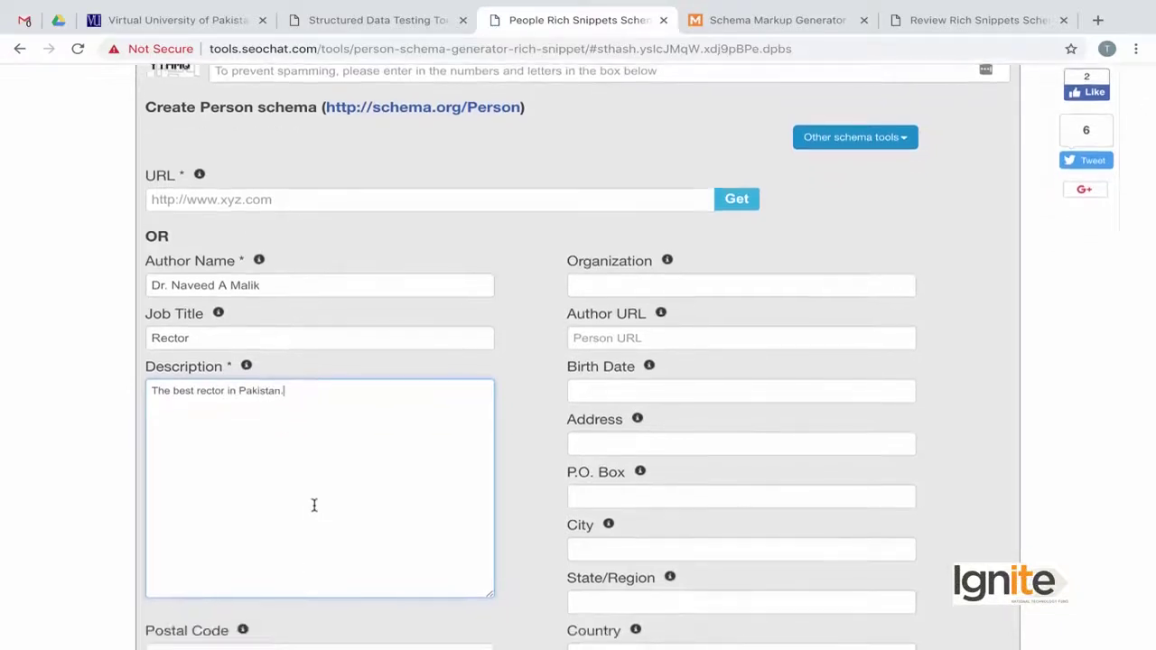
scroll(314, 506, down, 2)
scroll(314, 506, down, 1)
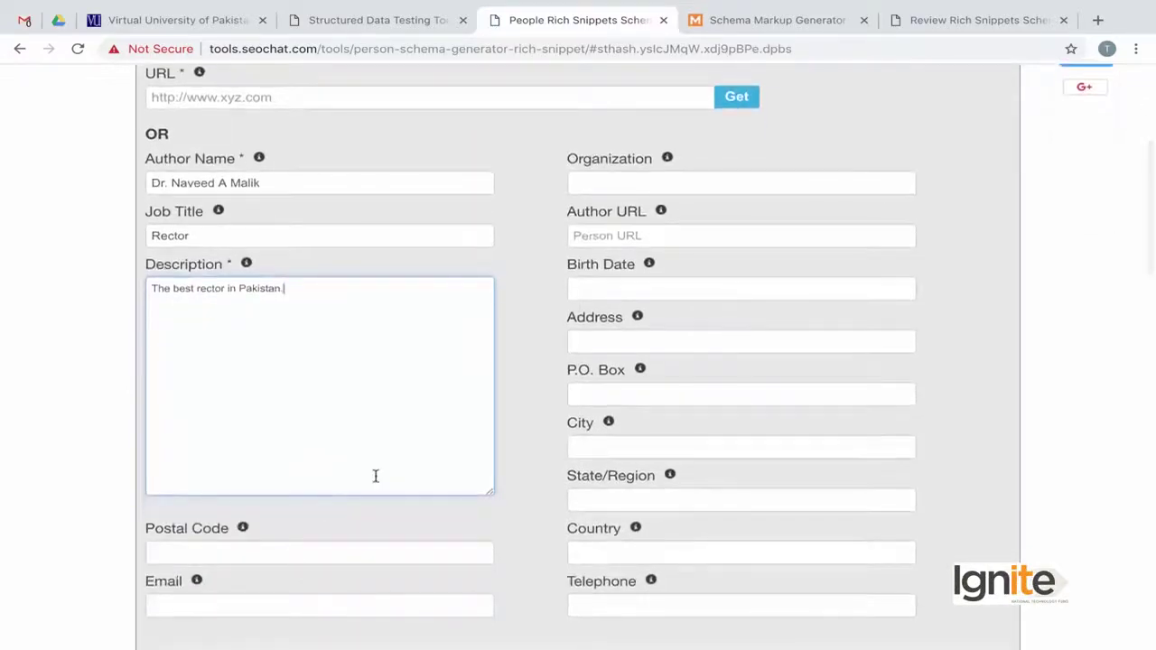
scroll(376, 476, down, 1)
click(369, 506)
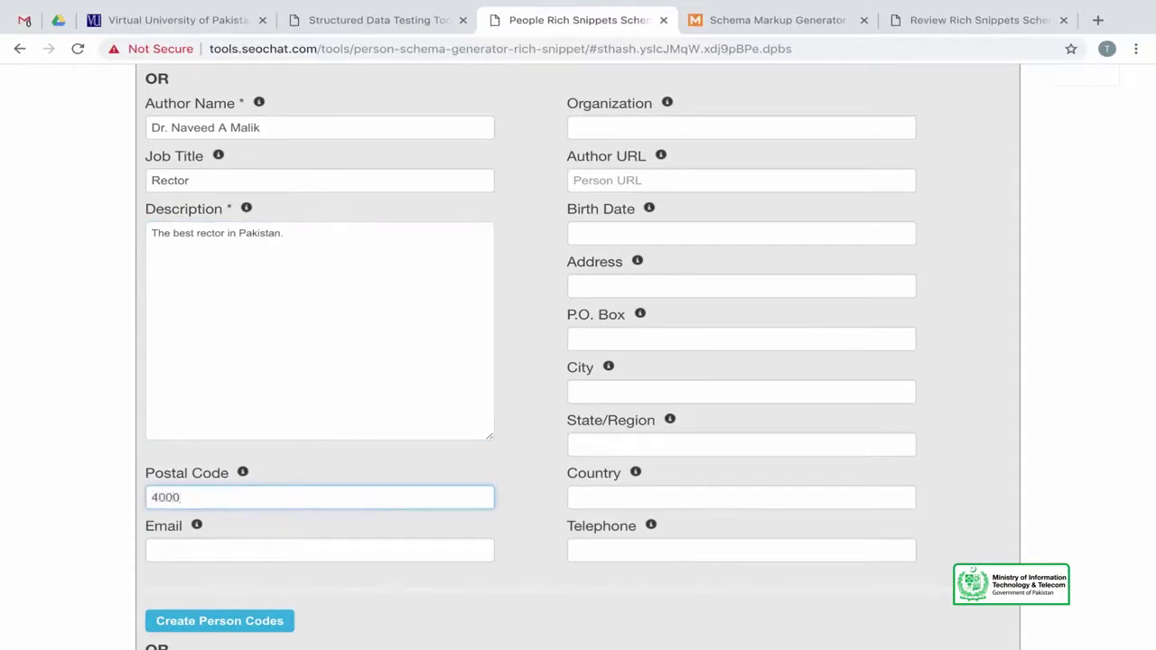
click(383, 551)
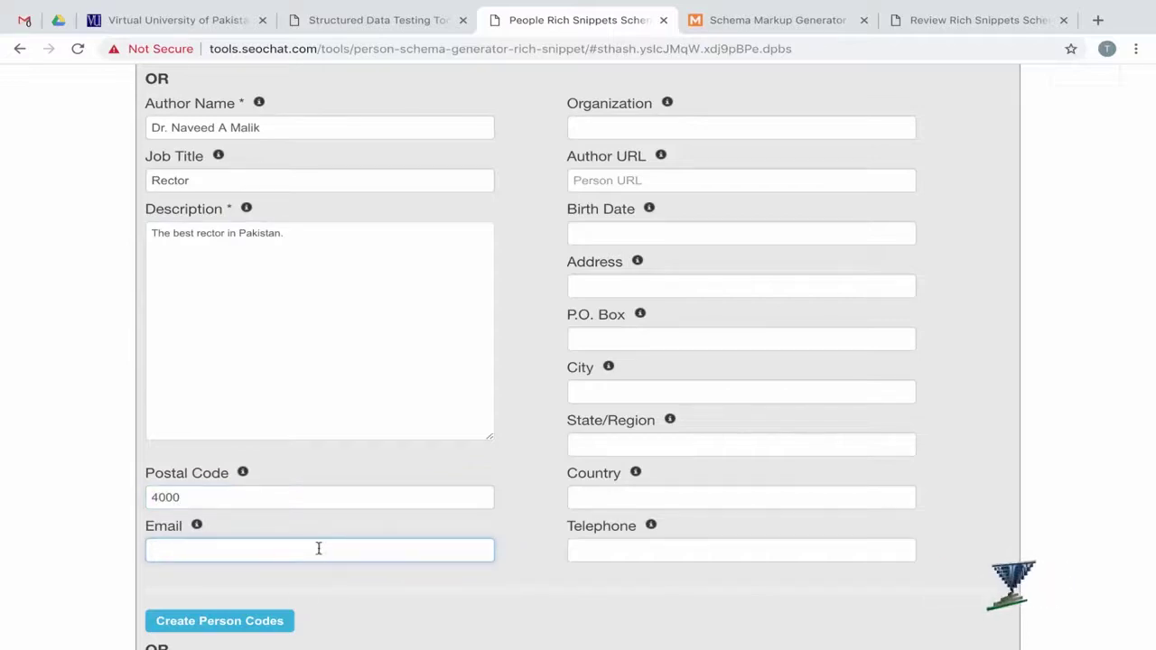
scroll(318, 548, up, 1)
click(628, 189)
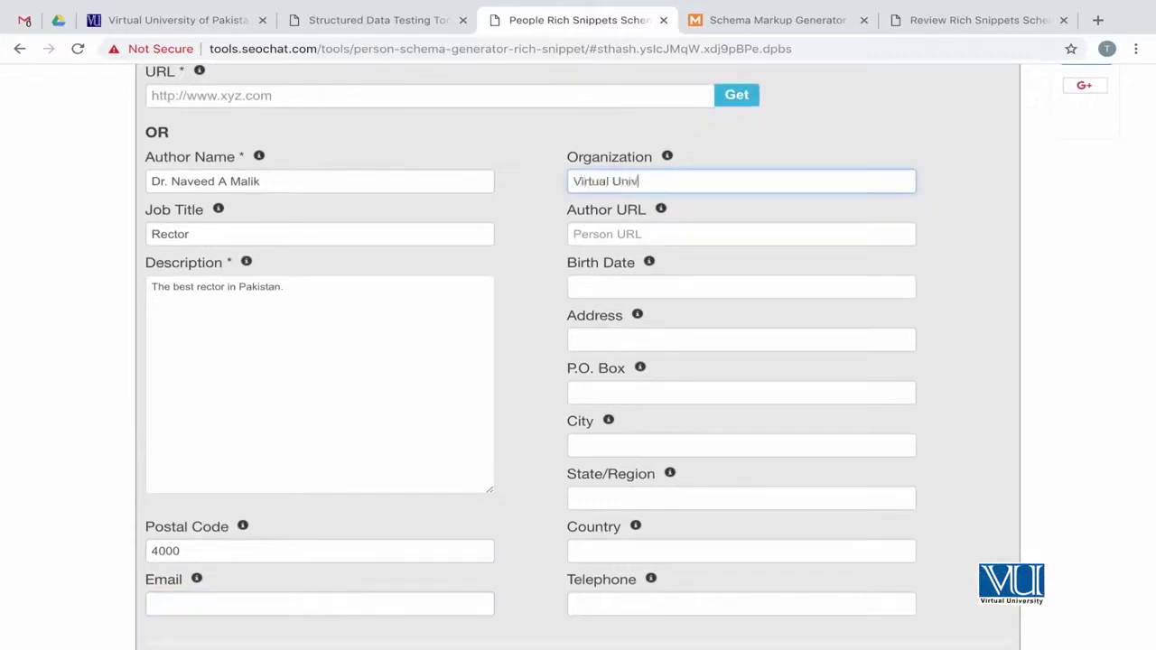
click(614, 237)
click(206, 22)
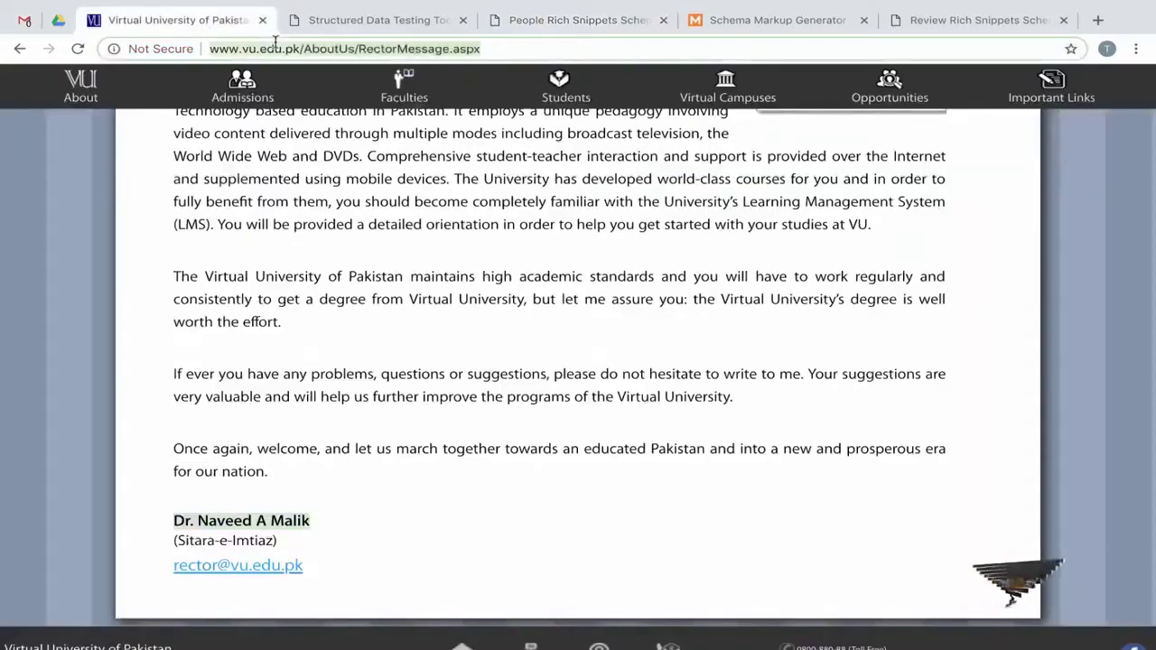
click(380, 20)
click(537, 24)
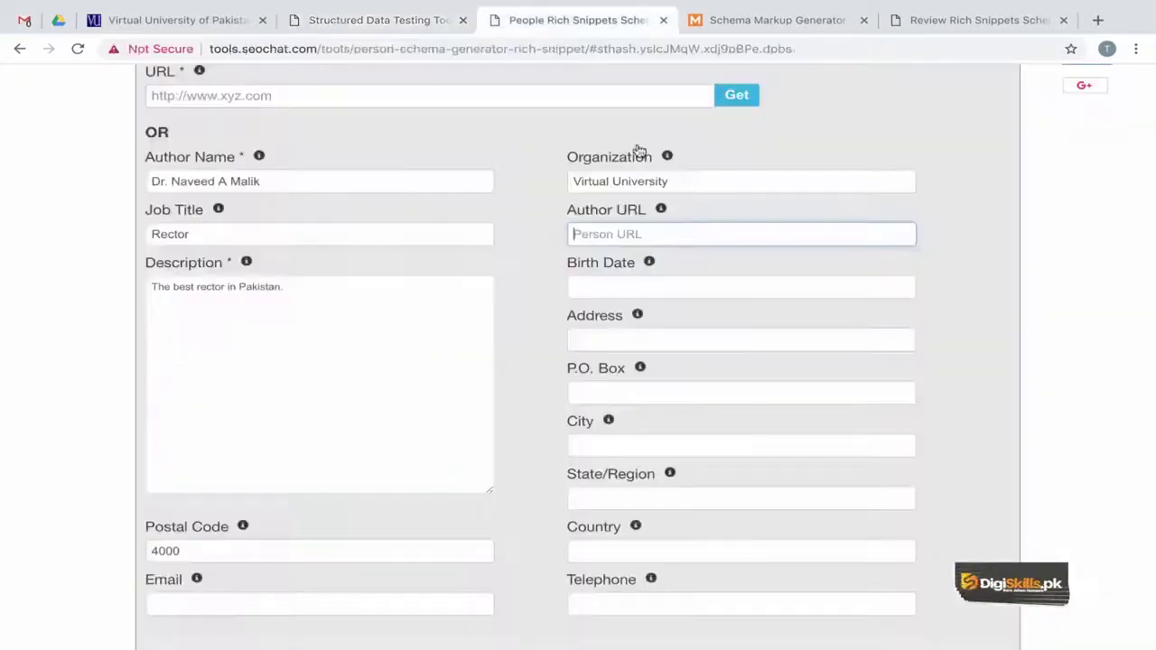
text(http://www.vu.edu.pk/AboutUs/RectorMessage.aspx)
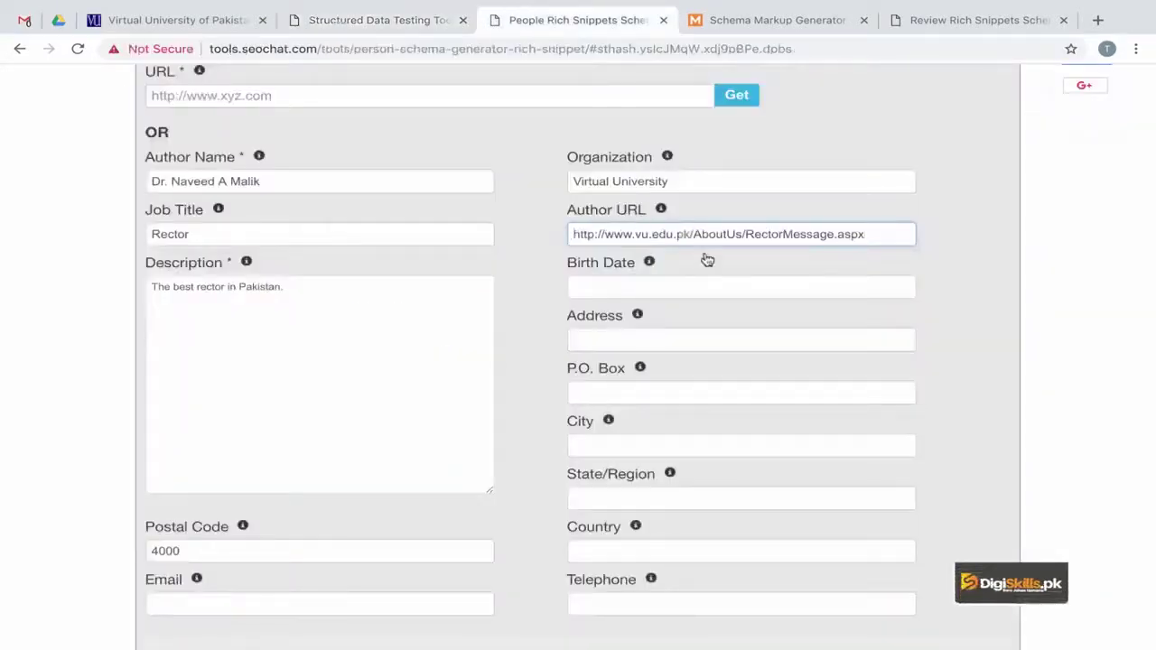
Step: Fill in the Birth Date of the person schema form by picking a day from its calendar
click(661, 286)
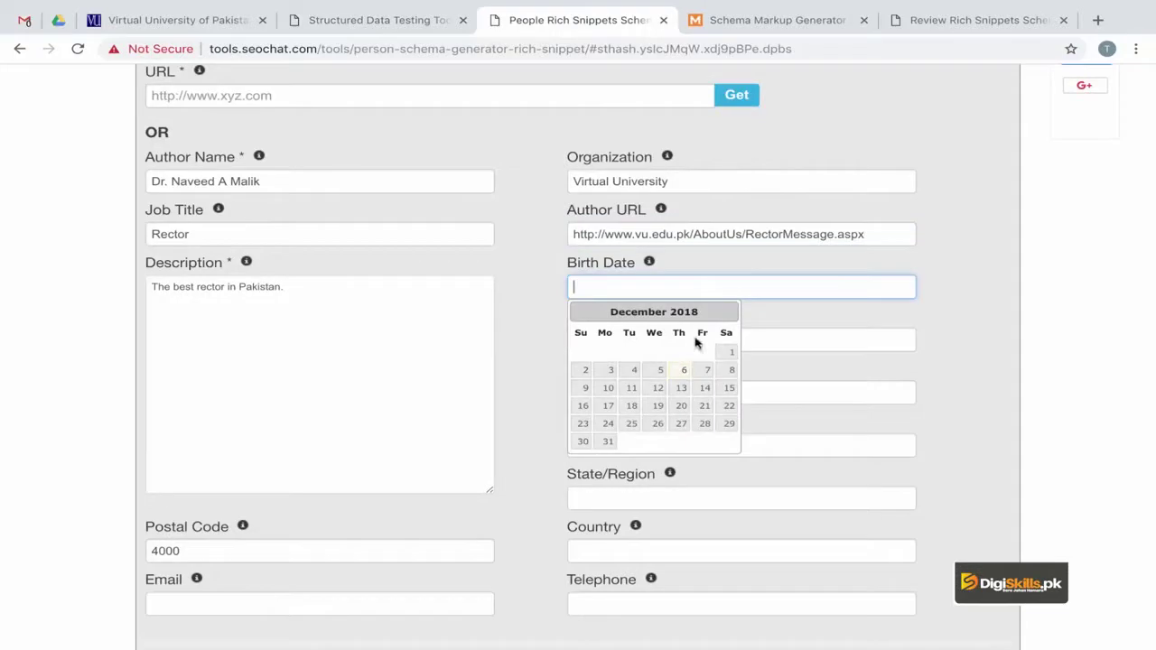
double_click(581, 313)
triple_click(581, 312)
triple_click(581, 312)
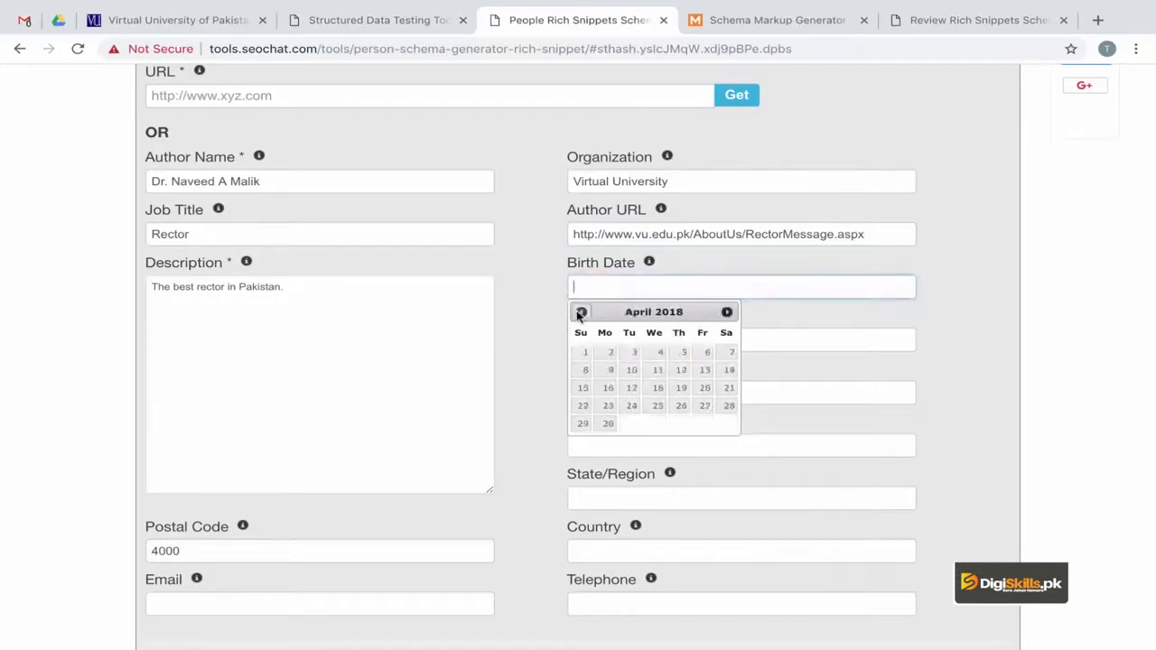
click(628, 372)
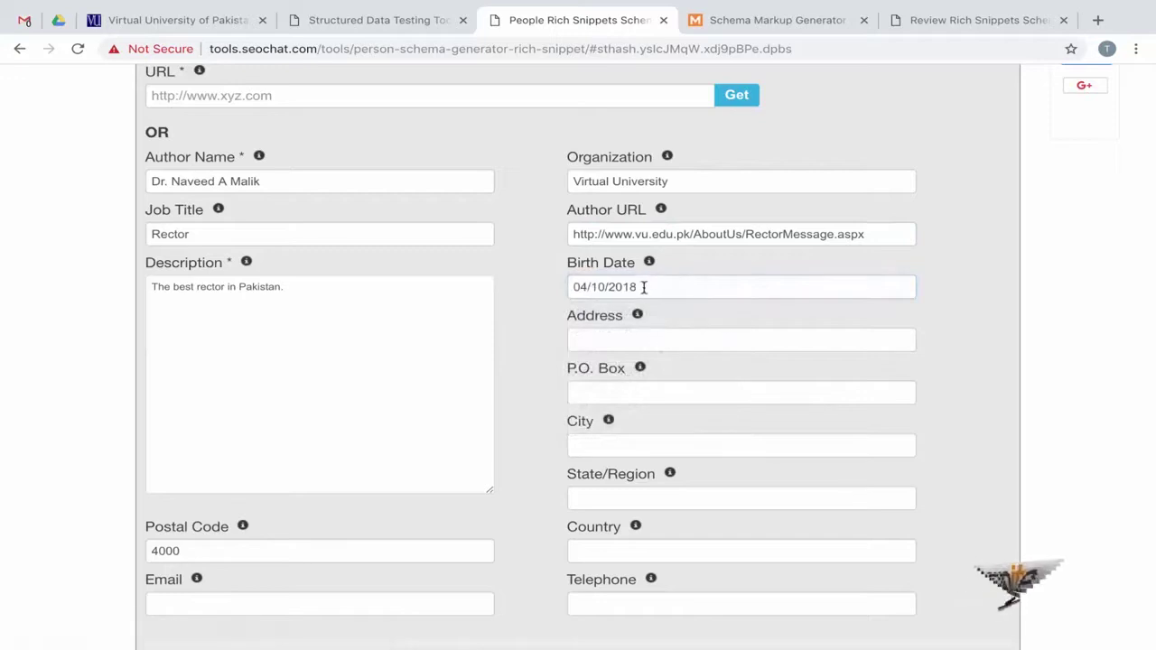
Step: Enter the street address and the P.O. Box number in the person schema form
click(655, 342)
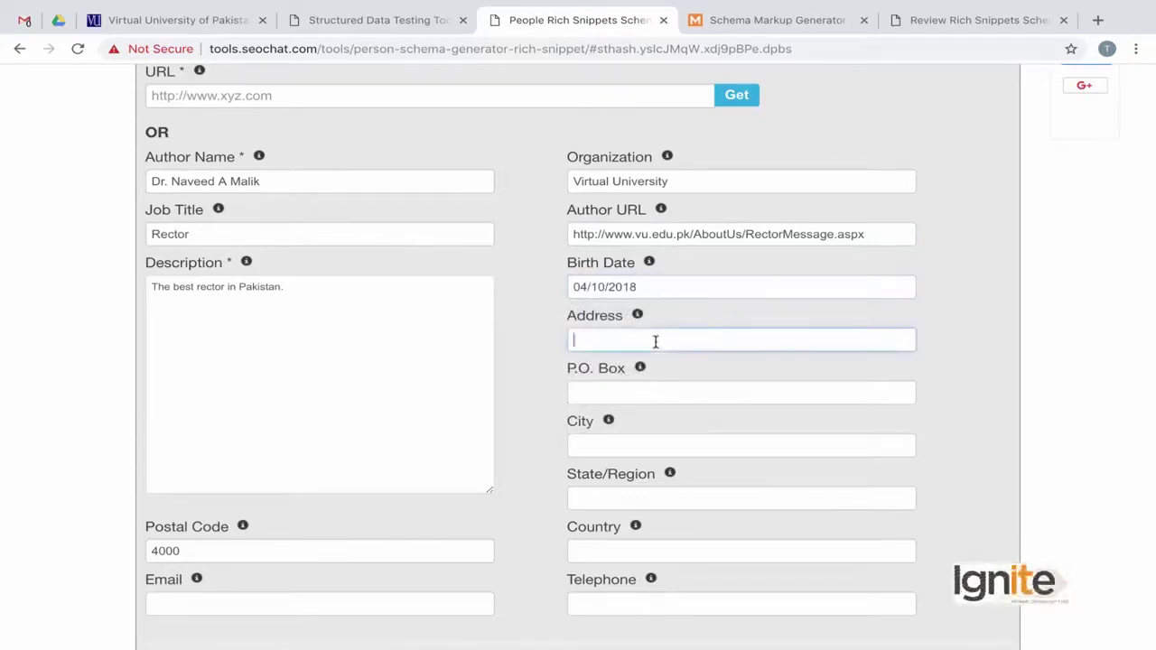
text(123 City)
key(Tab)
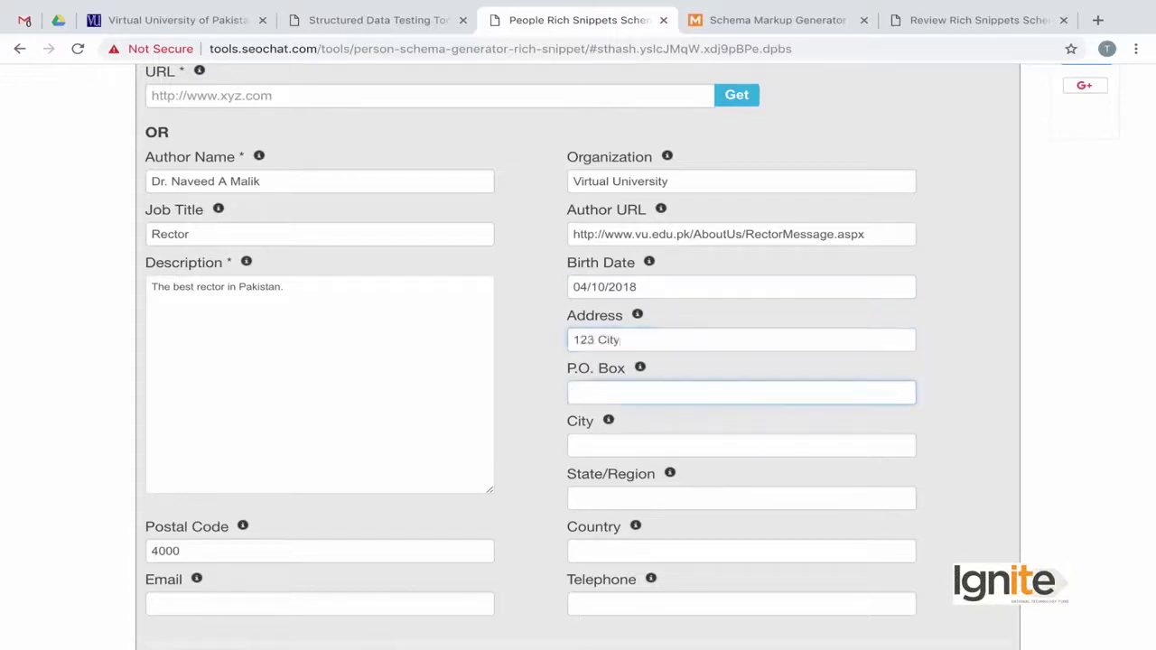
Step: Set the city to Lahore, the state to Punjab and the country to Pakistan, and enter the telephone number
click(620, 447)
text(Lahore)
key(Tab)
text(unjab)
click(271, 551)
click(617, 551)
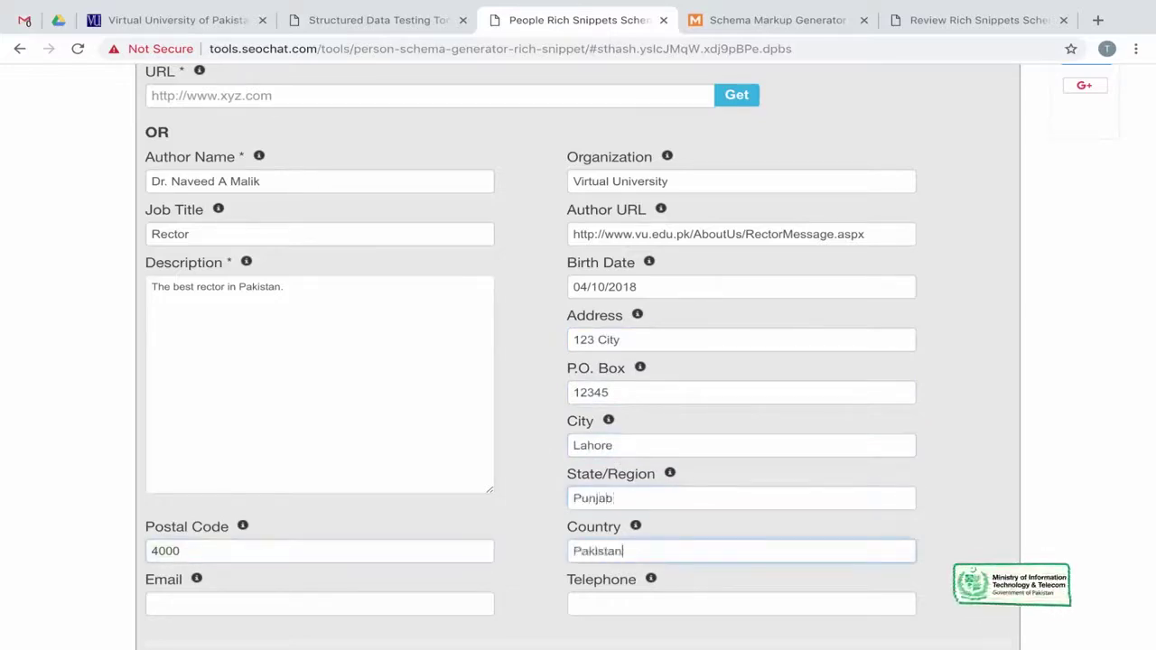
click(622, 607)
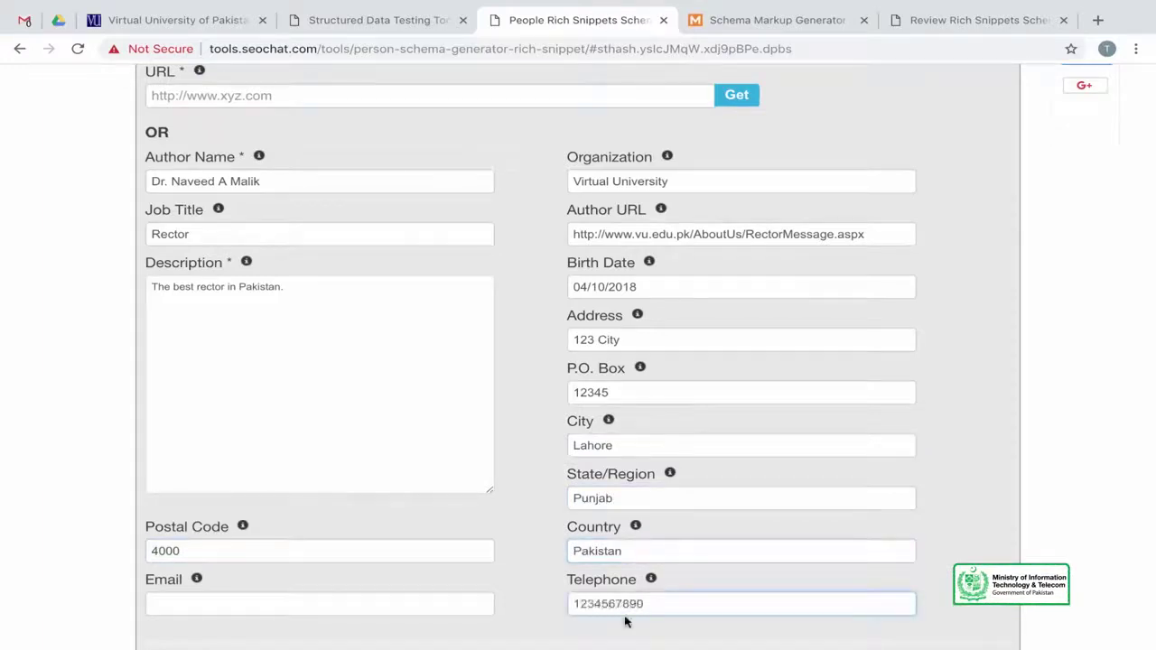
Step: Review the completed form and create the person schema code from it
scroll(624, 619, down, 3)
scroll(623, 616, up, 3)
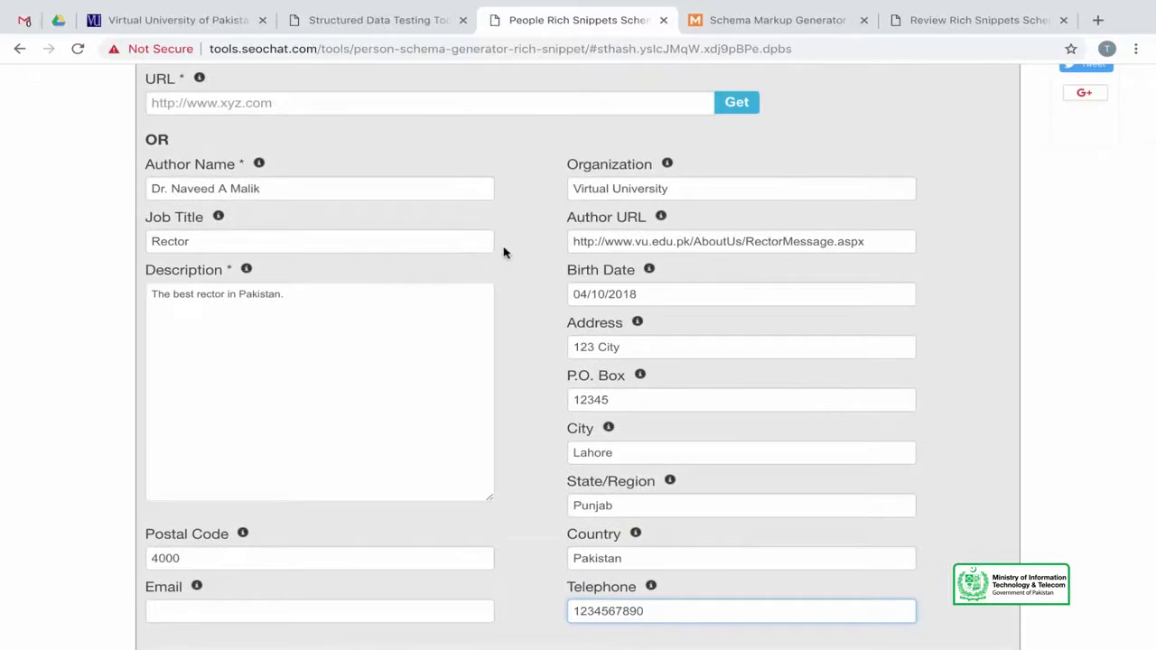
scroll(504, 253, down, 1)
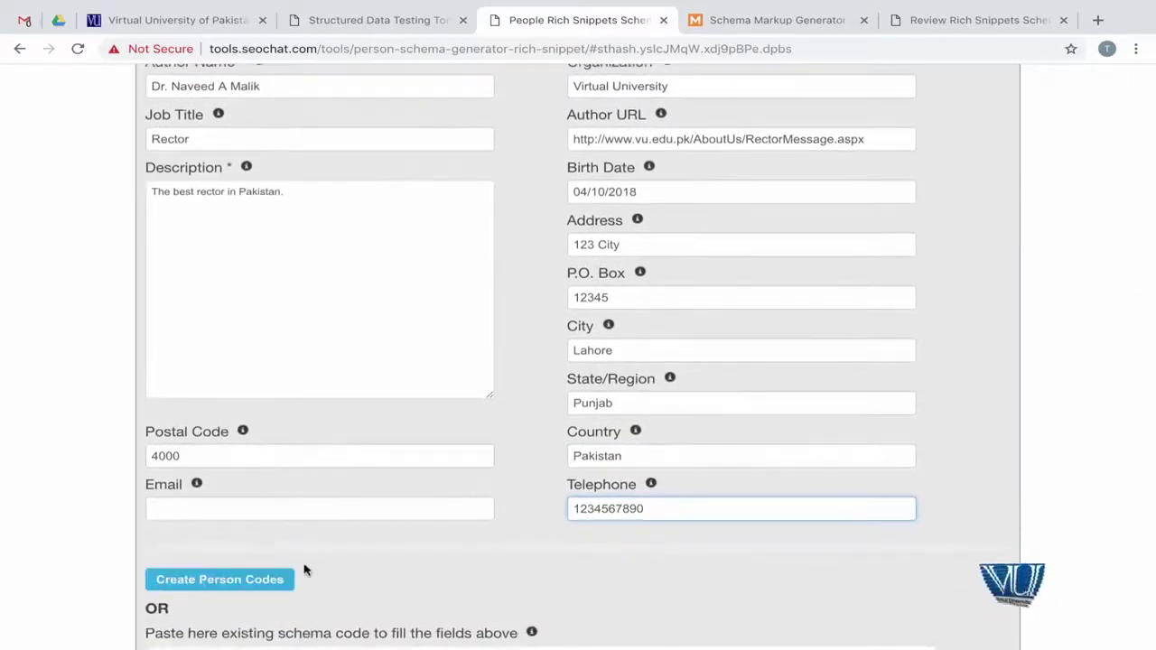
scroll(304, 568, down, 1)
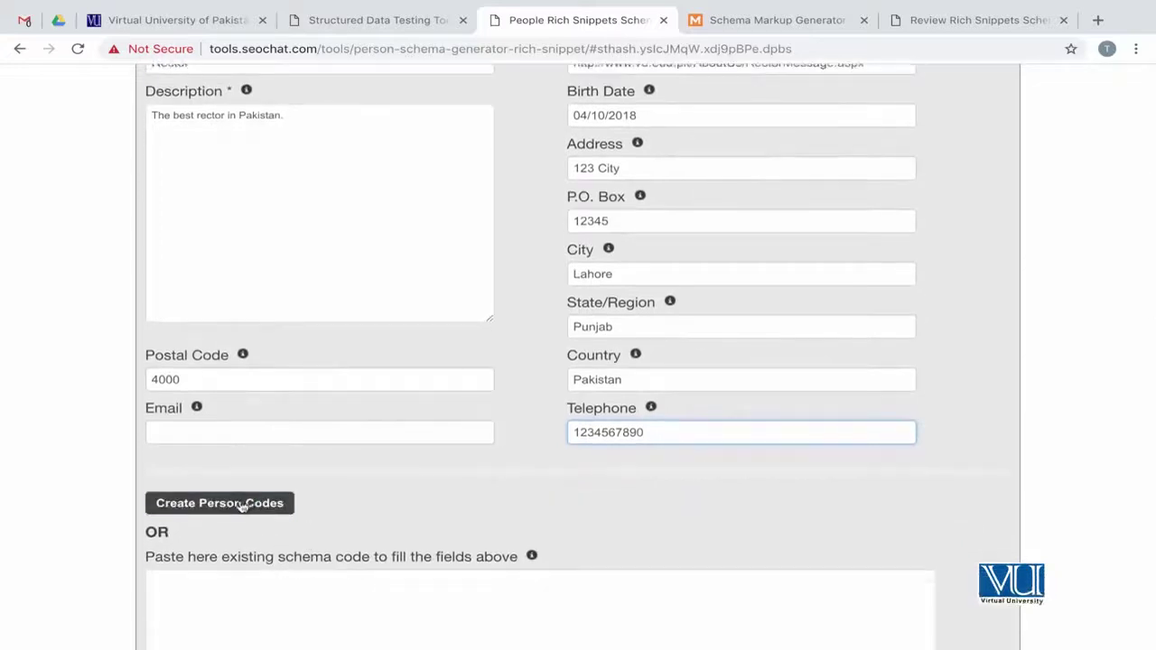
click(249, 506)
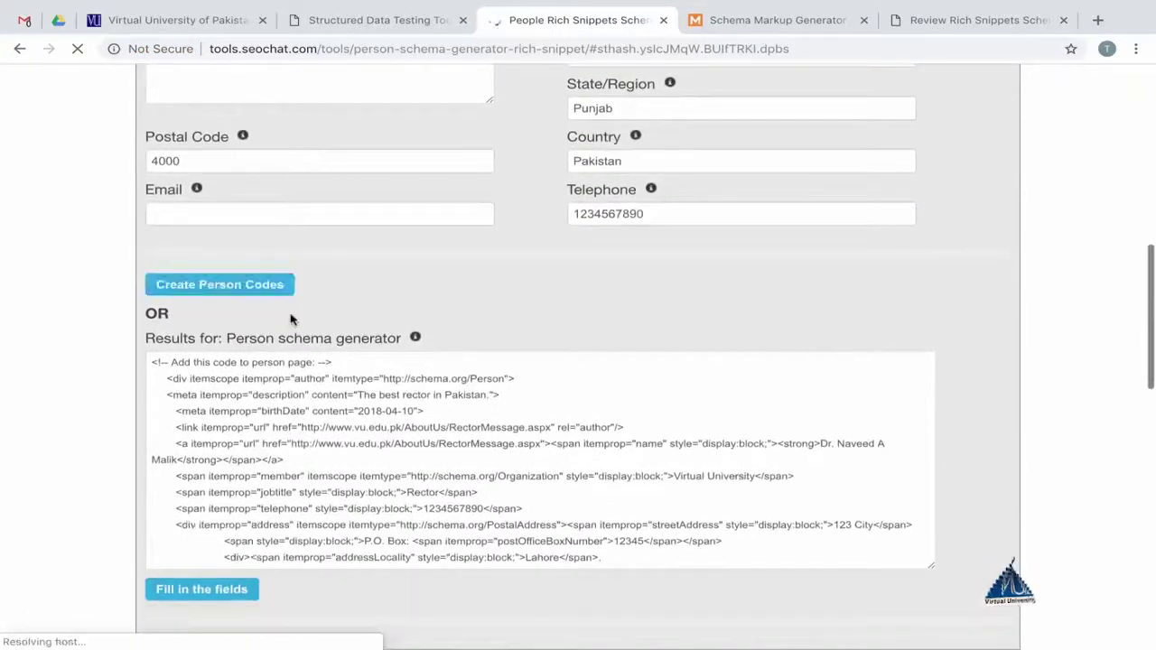
Step: Look through the generated Person schema code and copy all of it
scroll(252, 474, down, 2)
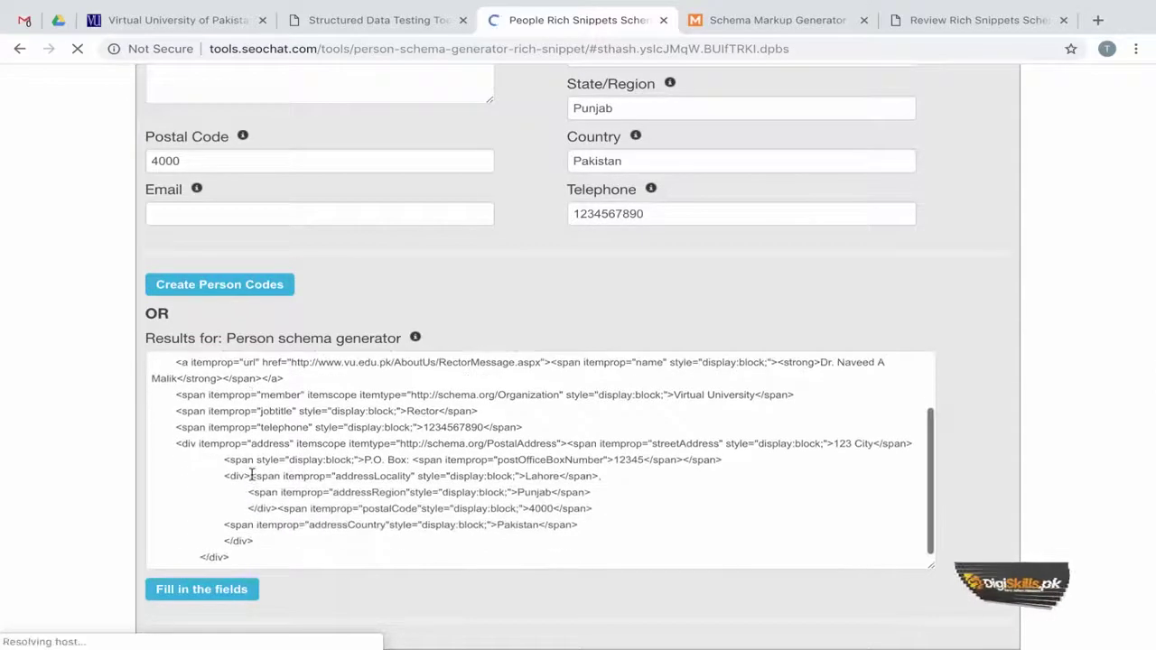
scroll(252, 475, up, 2)
click(254, 427)
key(ctrl+c)
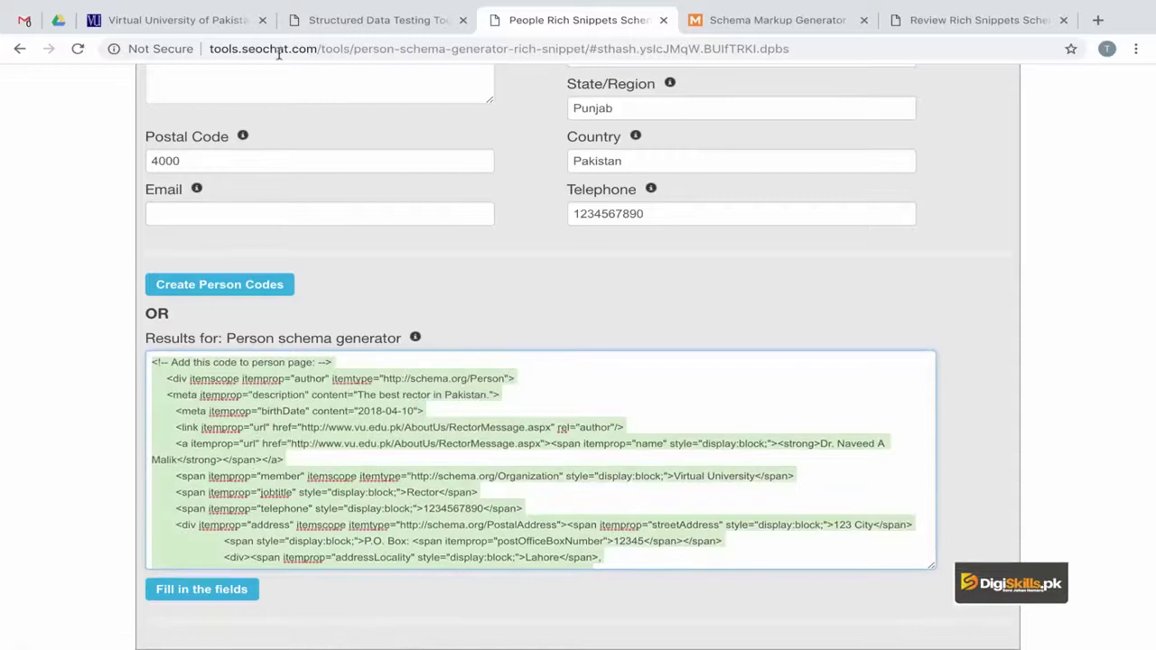
Step: Switch to the Structured Data Testing Tool and paste the Person code on a new line just before the page's closing body tag
click(217, 23)
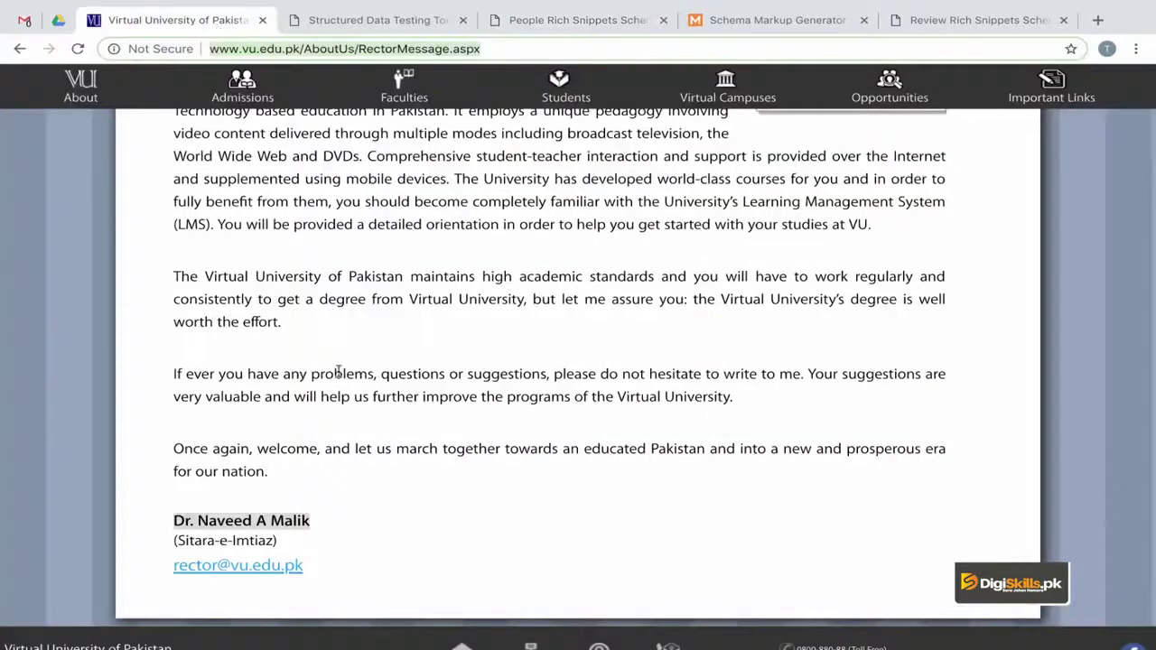
click(378, 32)
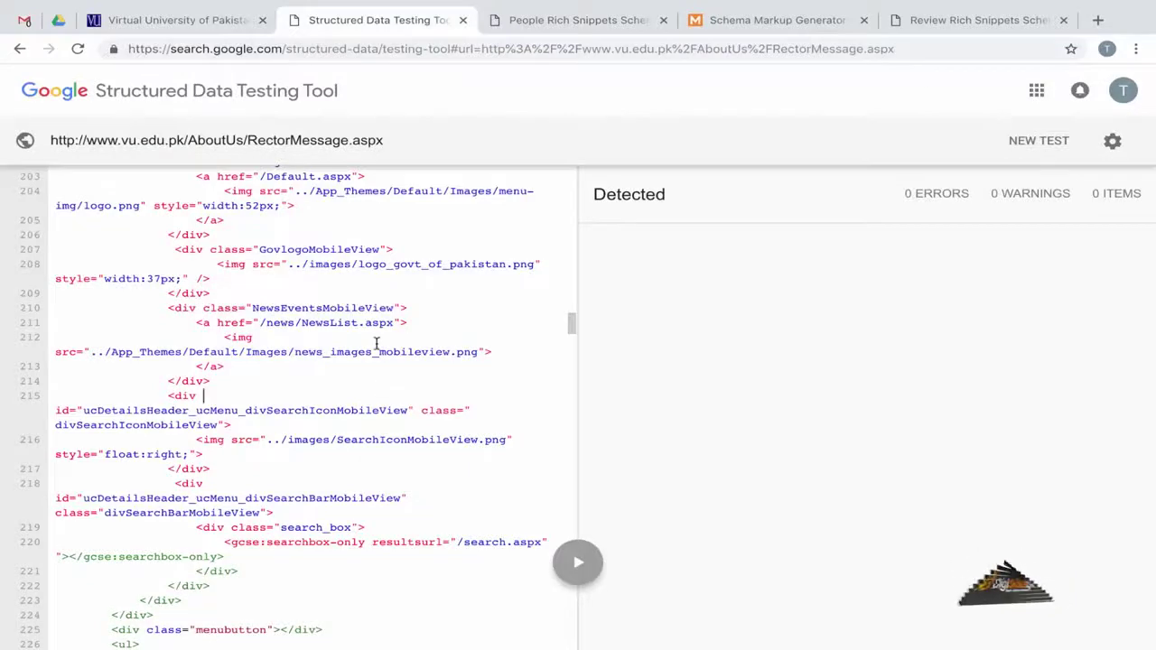
scroll(377, 344, up, 15)
scroll(376, 343, down, 4)
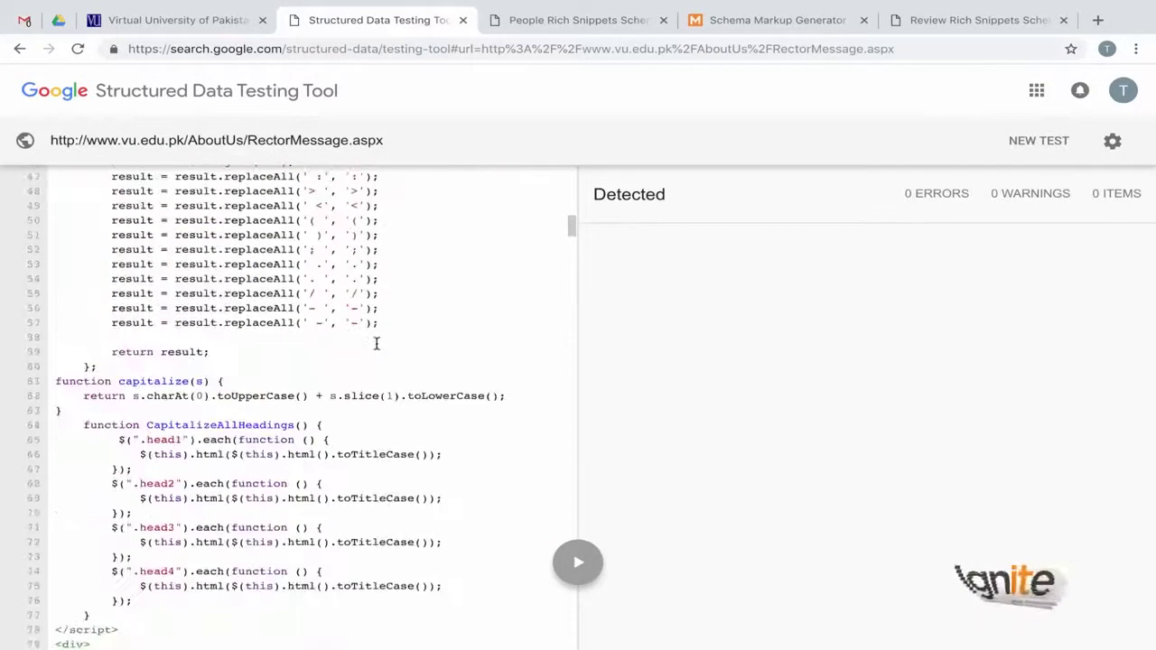
key(ctrl+End)
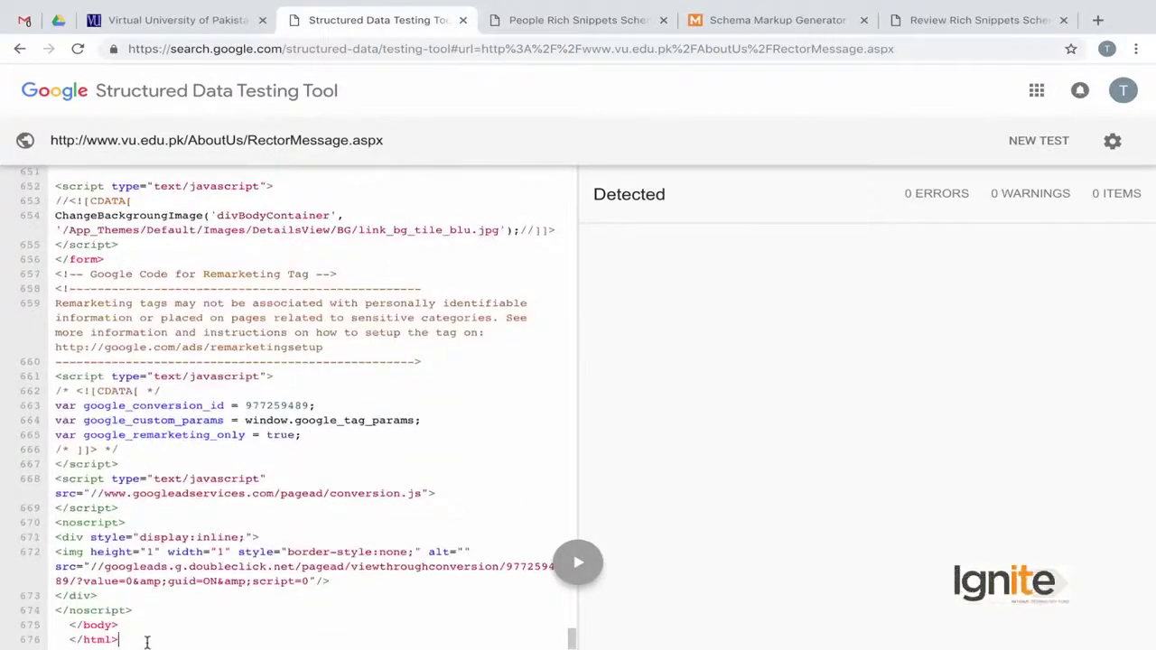
key(Return)
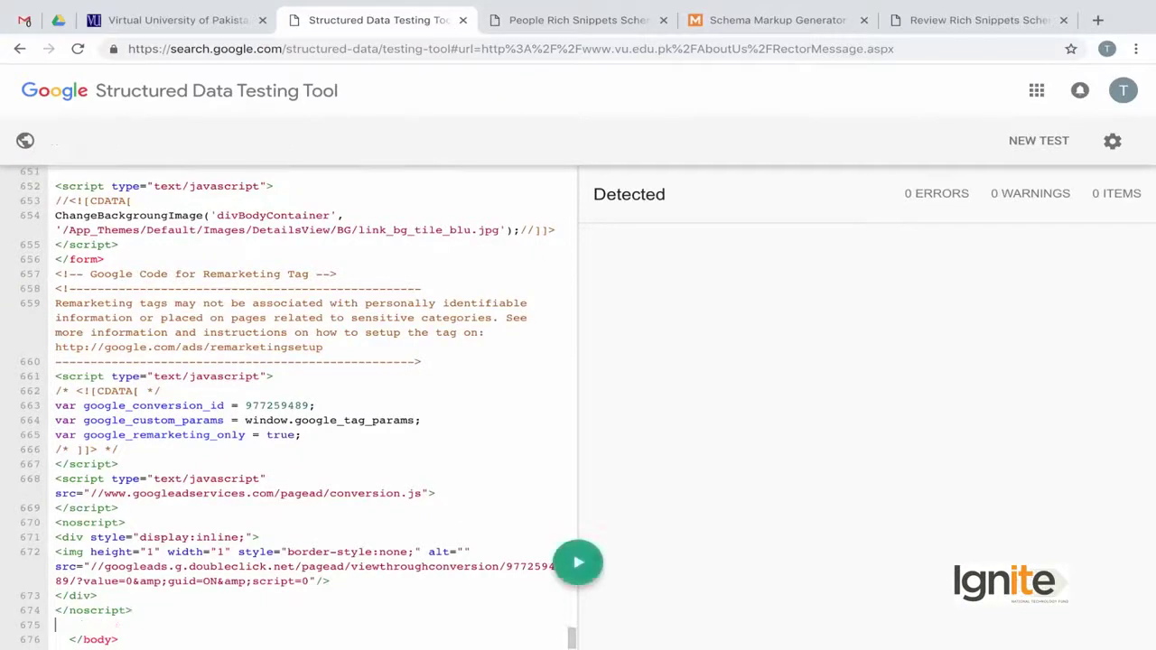
scroll(150, 609, down, 1)
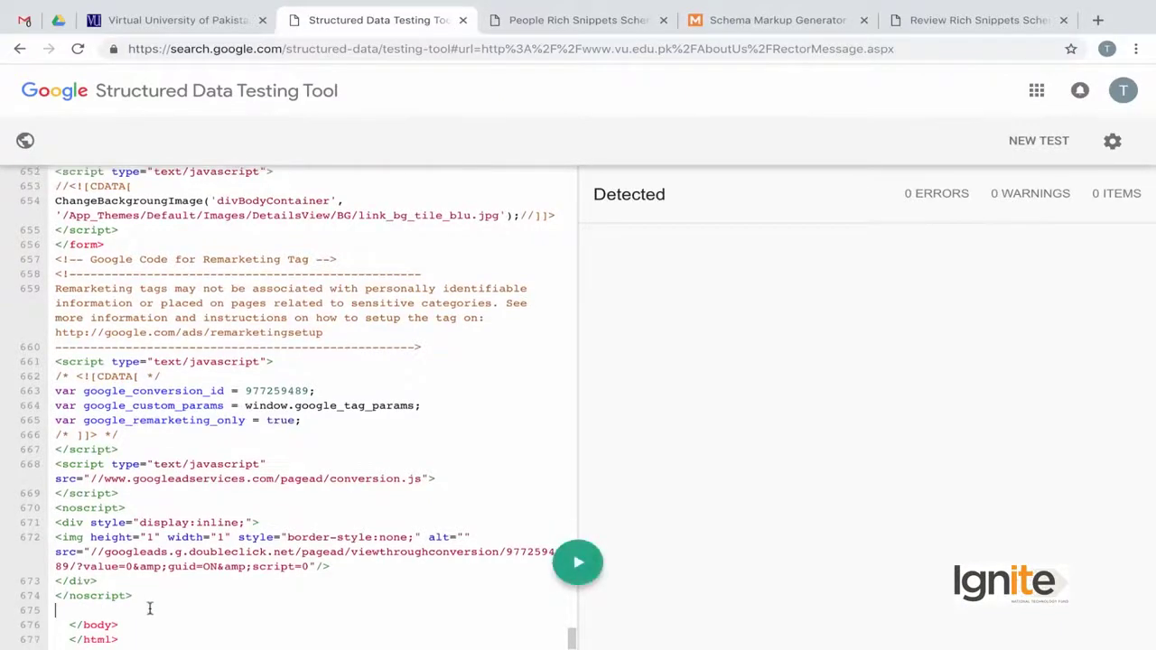
key(ctrl+v)
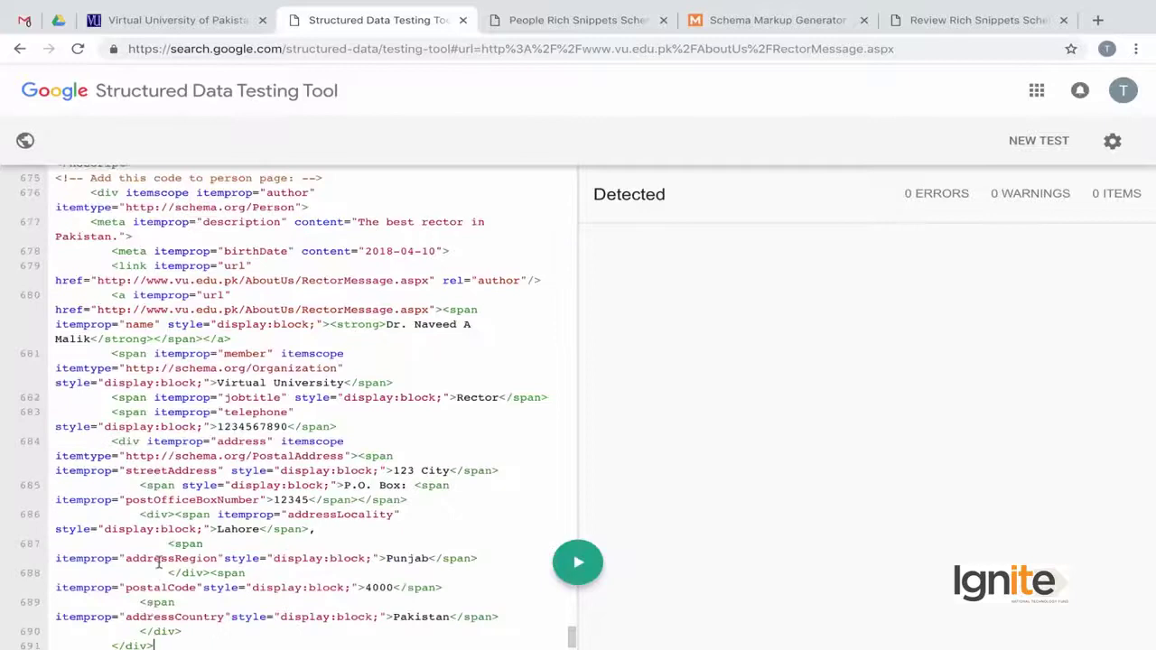
Step: Check the pasted Person code at the end of the page source and validate the modified source
scroll(159, 562, up, 5)
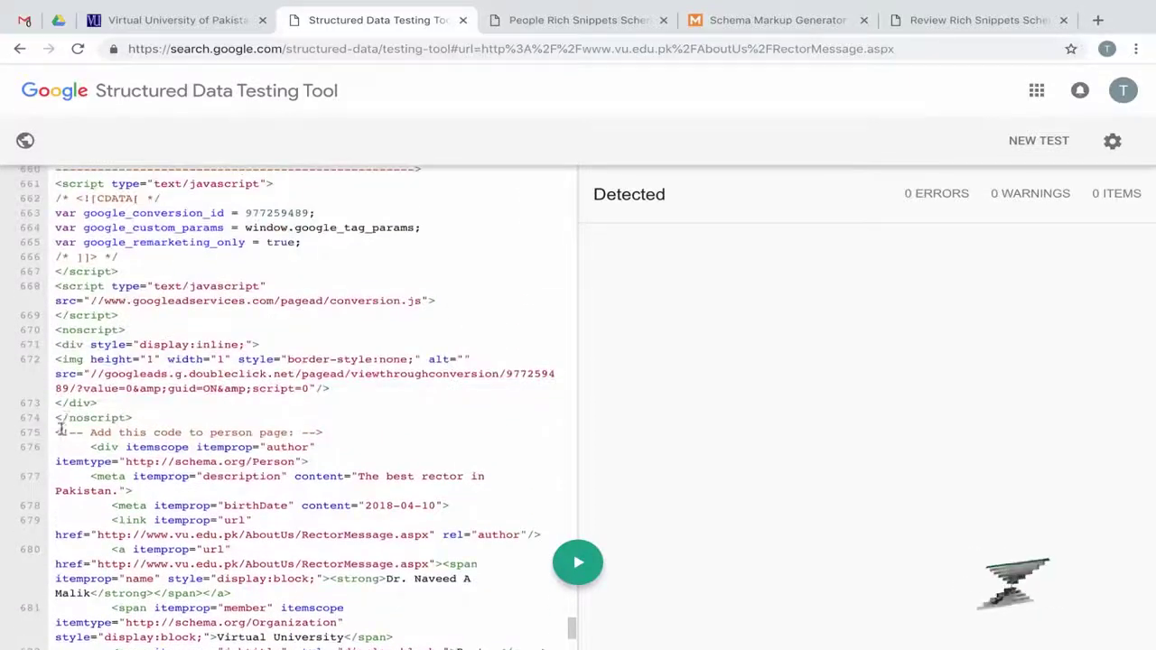
drag(58, 429, 108, 647)
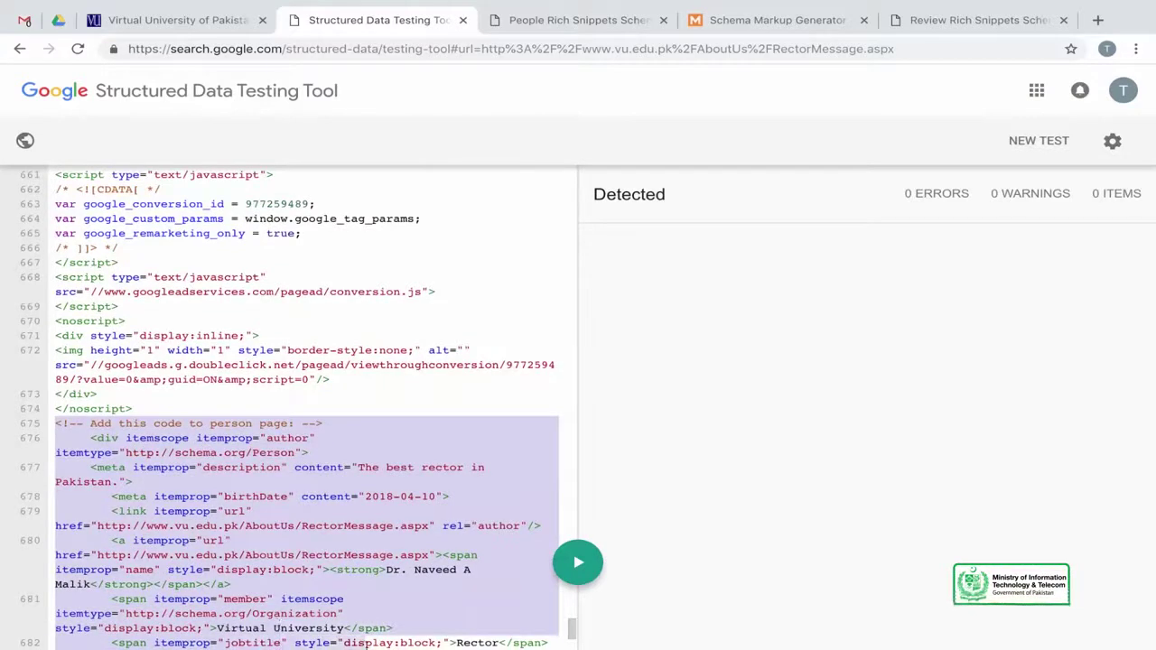
drag(367, 643, 367, 643)
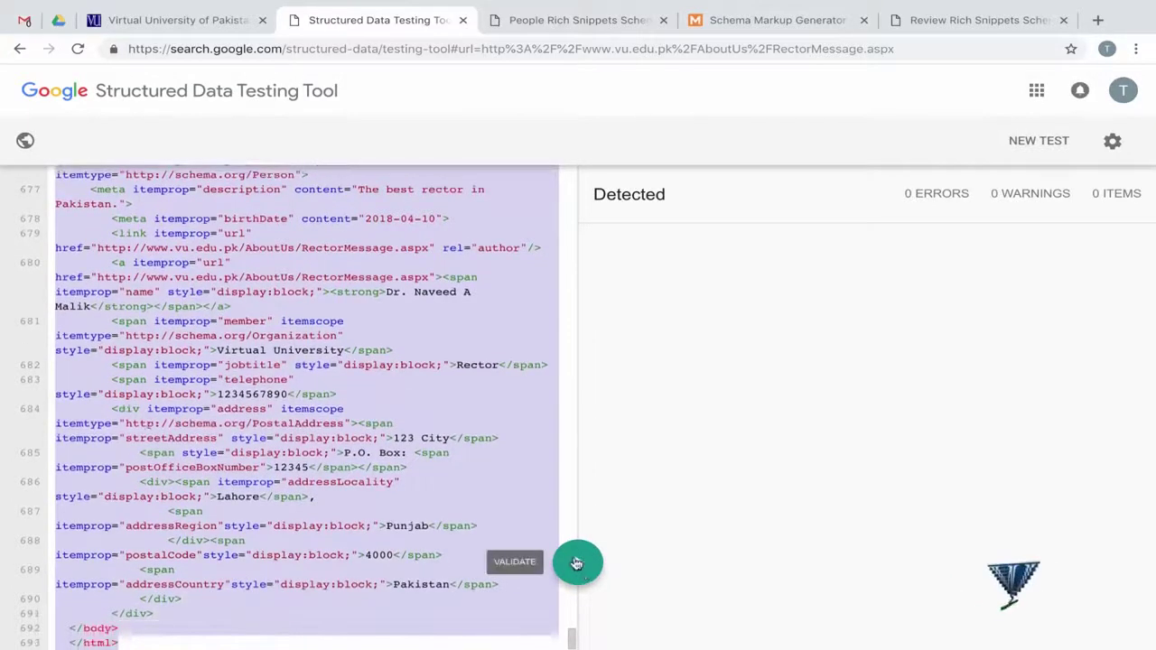
click(578, 563)
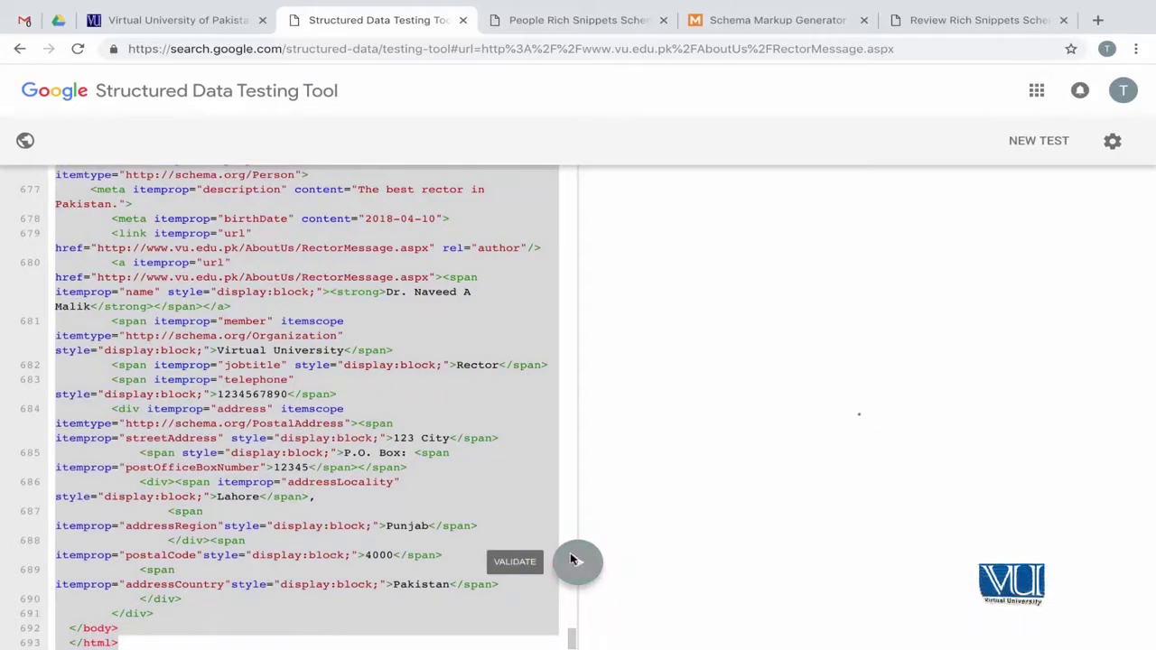
Step: Examine the detected Person item's properties, its error and warning summary and the member property in the validation results
scroll(763, 544, down, 2)
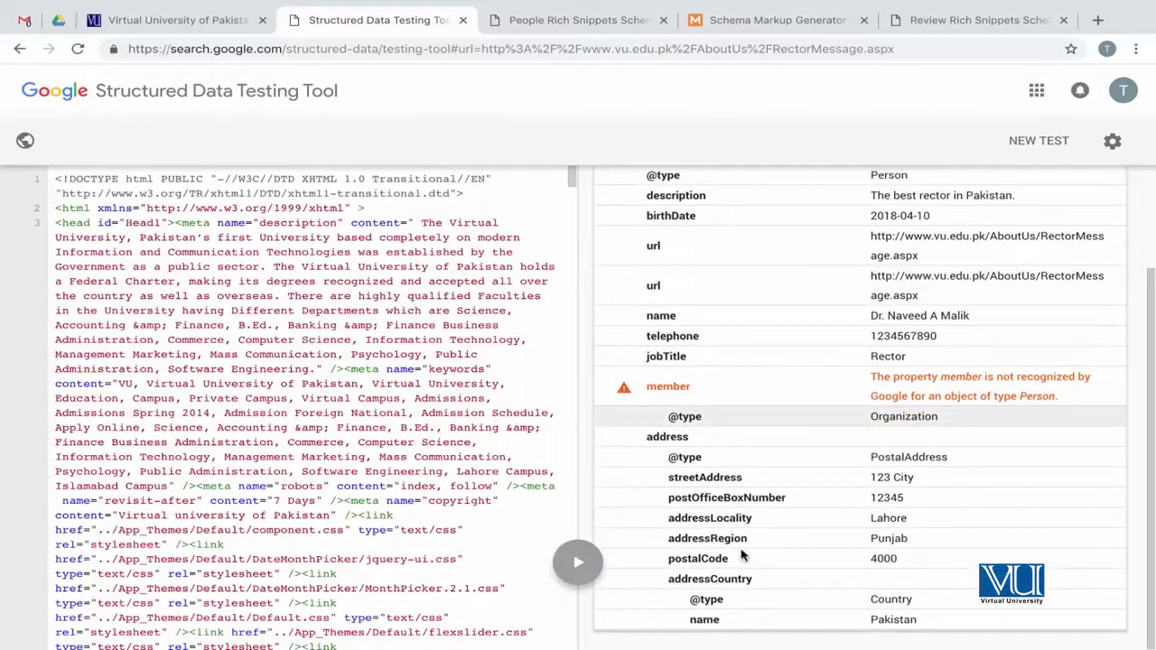
scroll(750, 551, up, 2)
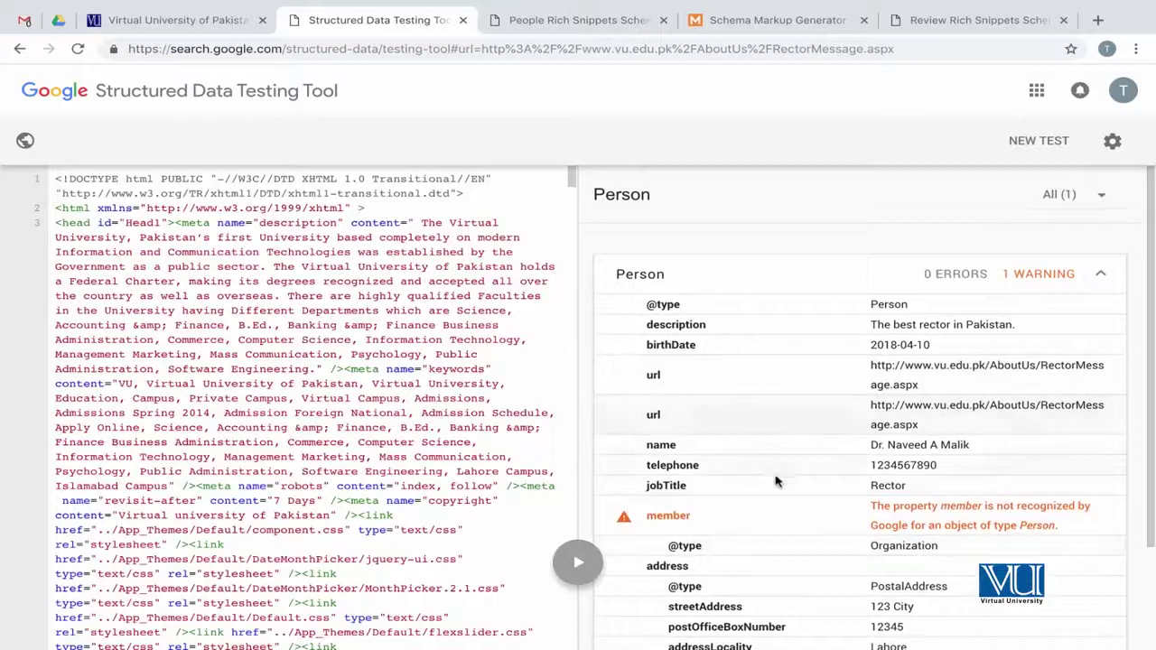
scroll(818, 432, down, 1)
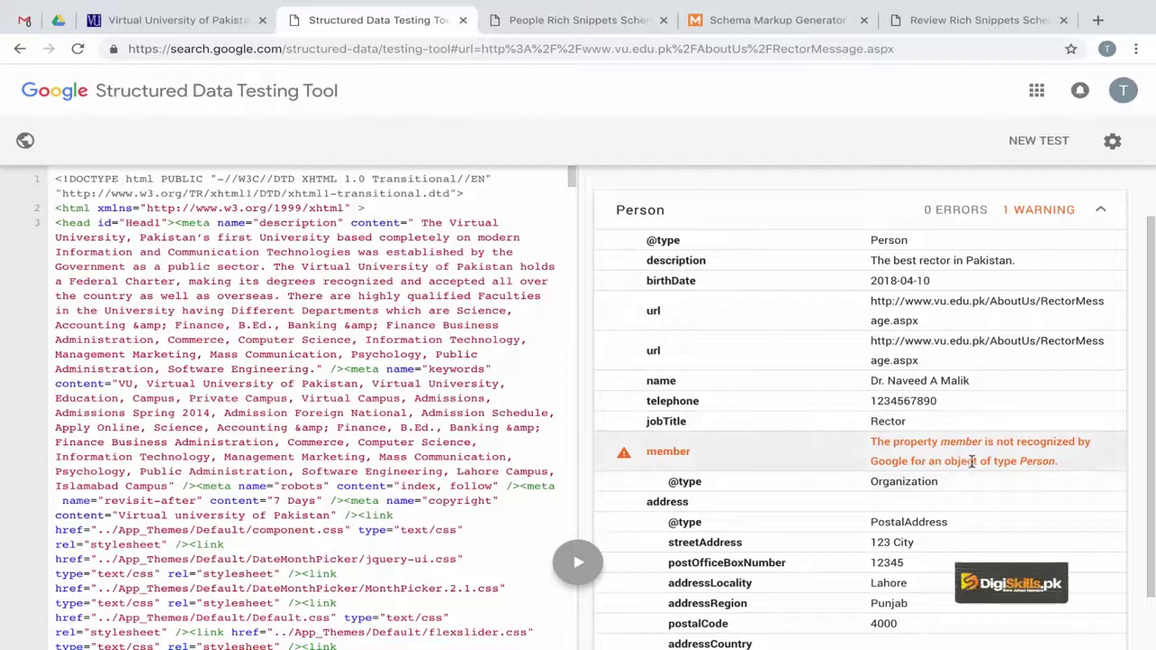
scroll(899, 456, down, 1)
scroll(899, 456, up, 2)
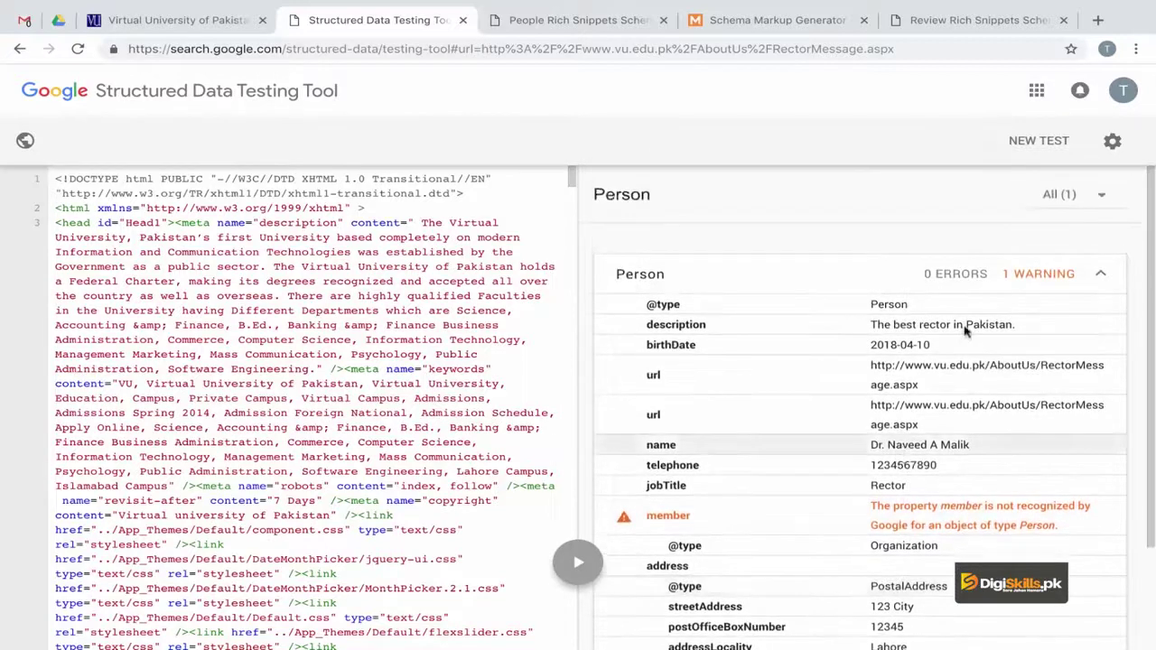
click(1095, 282)
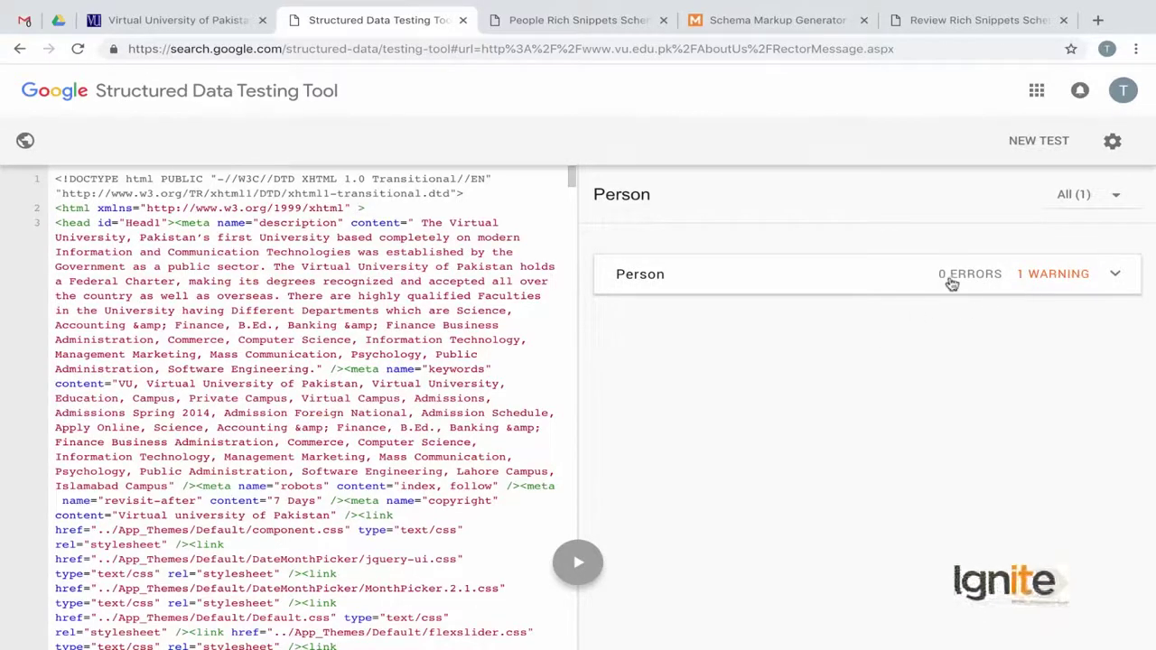
click(1033, 288)
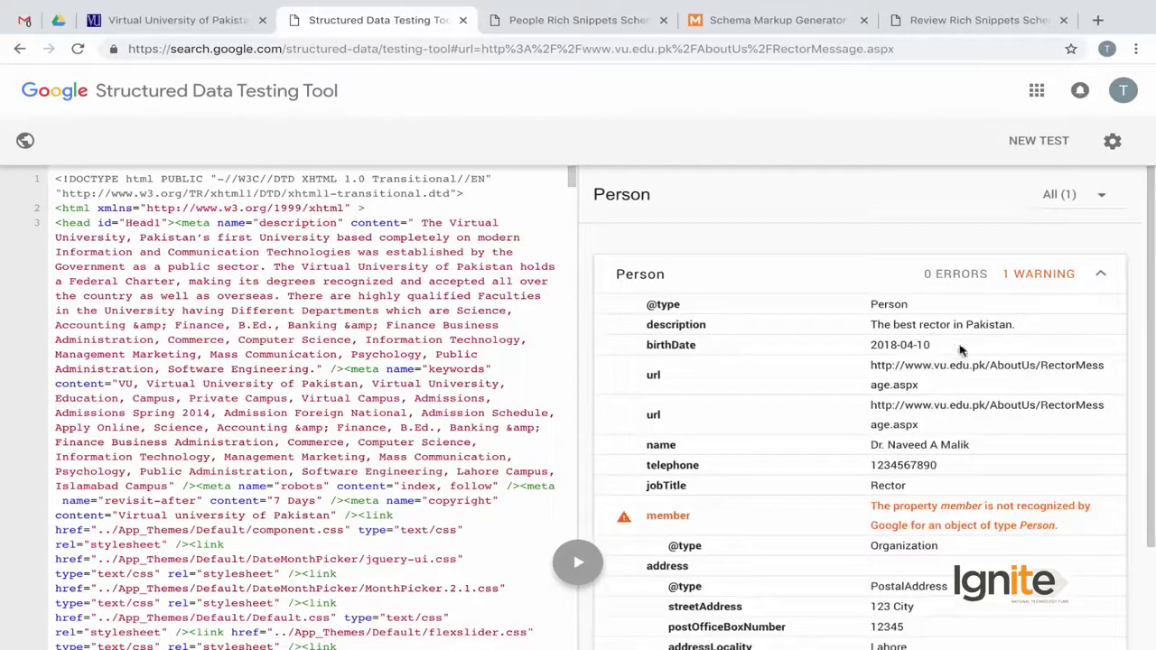
scroll(935, 384, down, 3)
scroll(936, 387, up, 3)
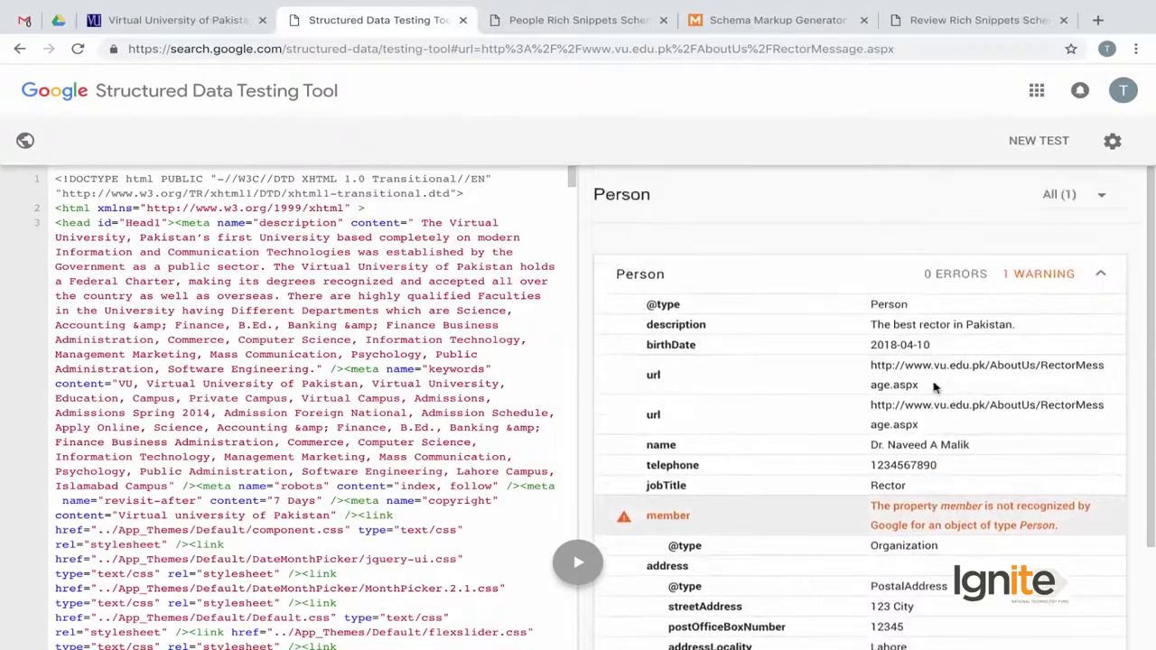
scroll(866, 388, down, 3)
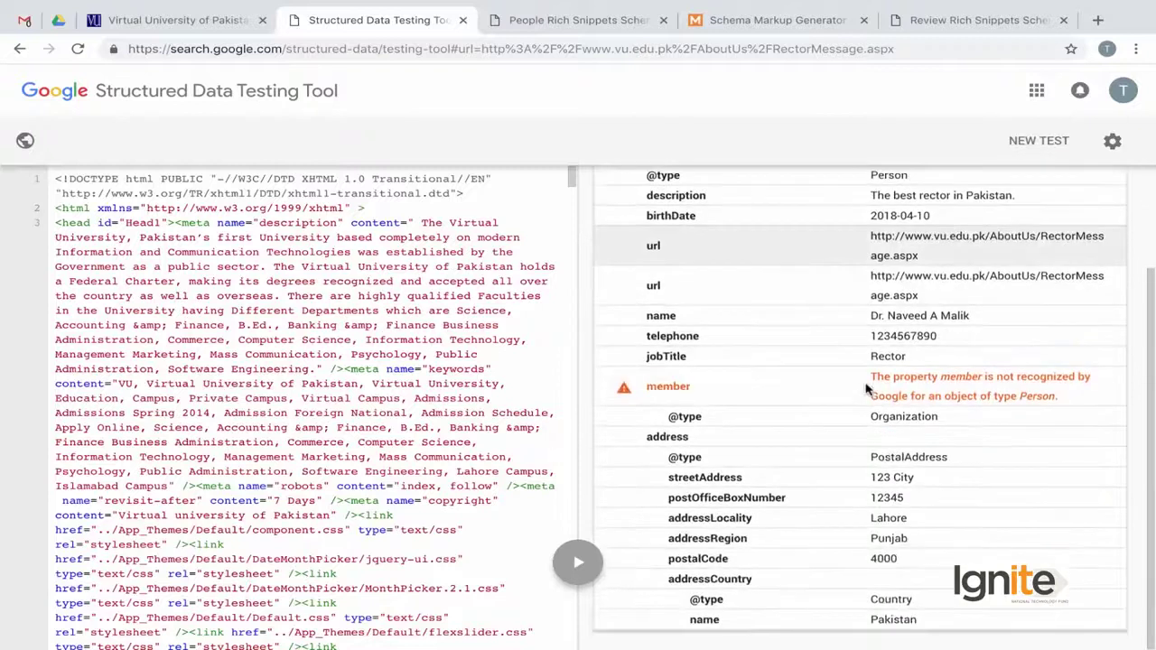
scroll(826, 470, up, 3)
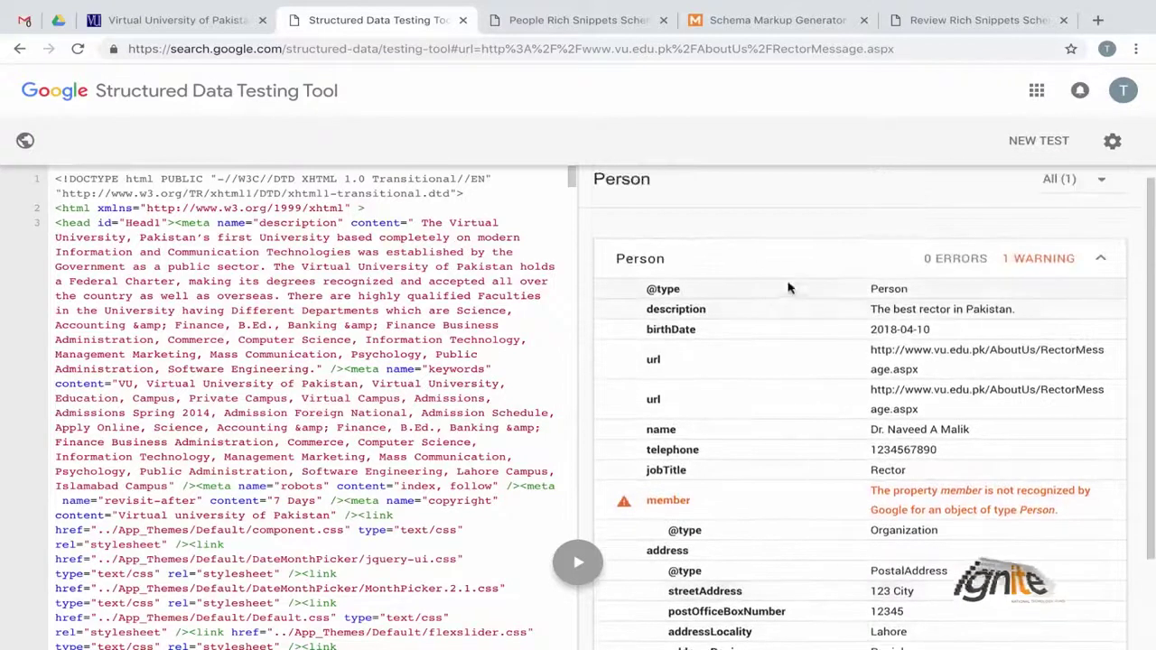
Step: Collapse and reopen the Person result, and locate its type and description properties in the page source
click(872, 269)
click(995, 276)
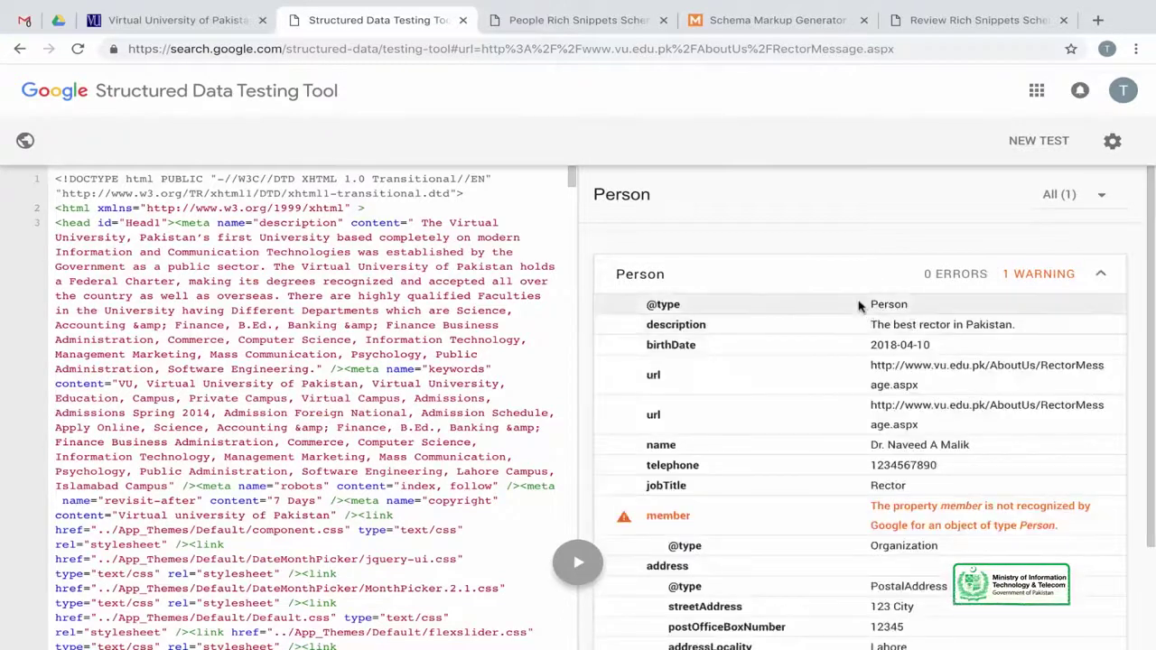
click(860, 306)
click(854, 332)
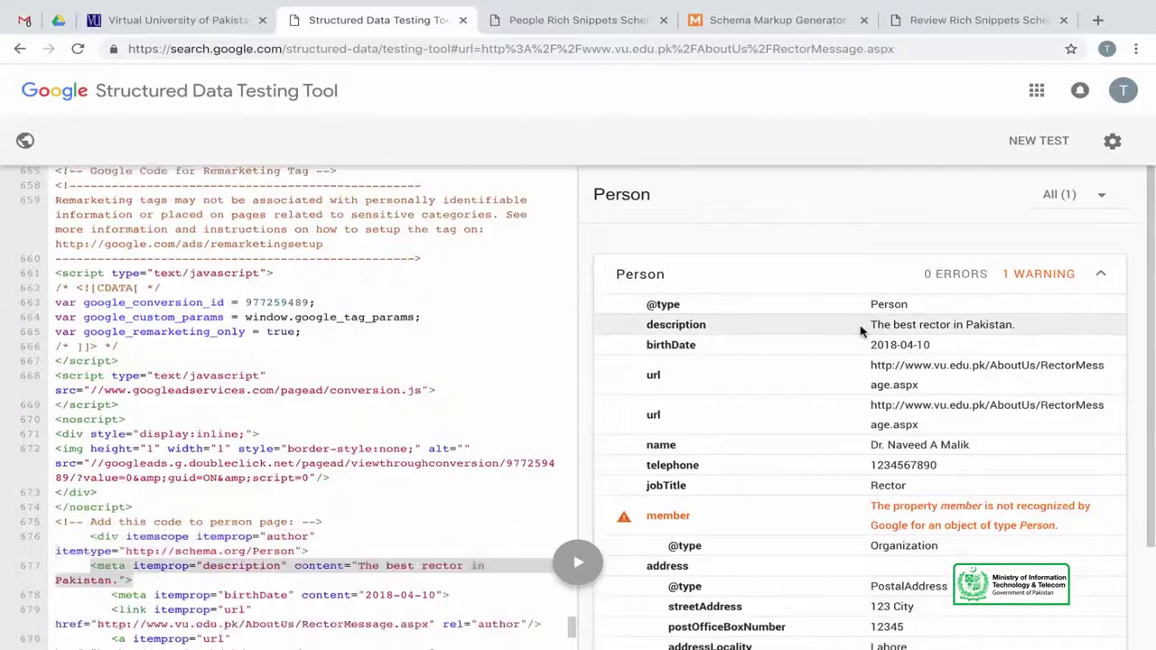
Step: Locate the birthDate property in the page source and examine the Person result's remaining properties down to the address country
click(777, 346)
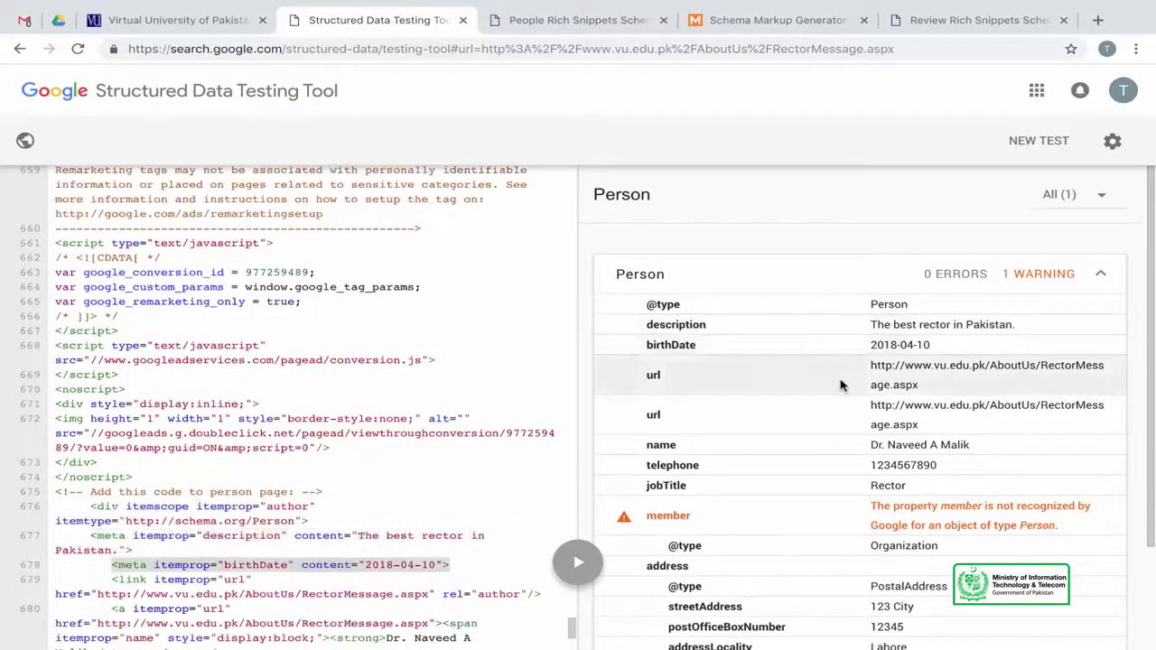
scroll(806, 465, down, 1)
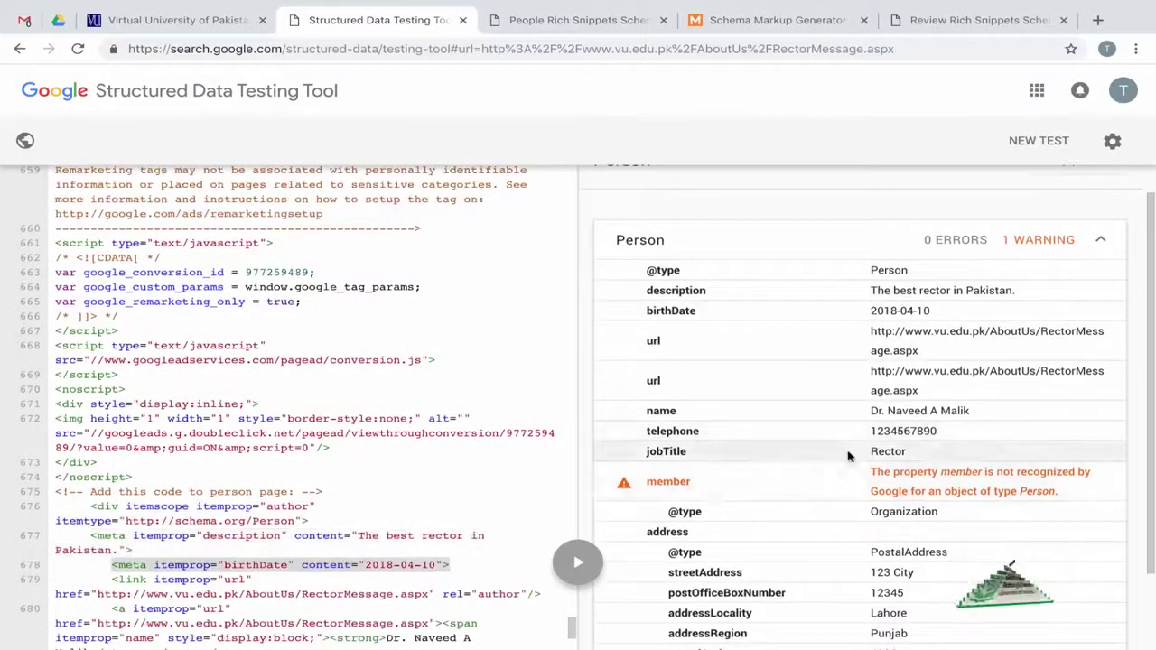
scroll(854, 493, down, 1)
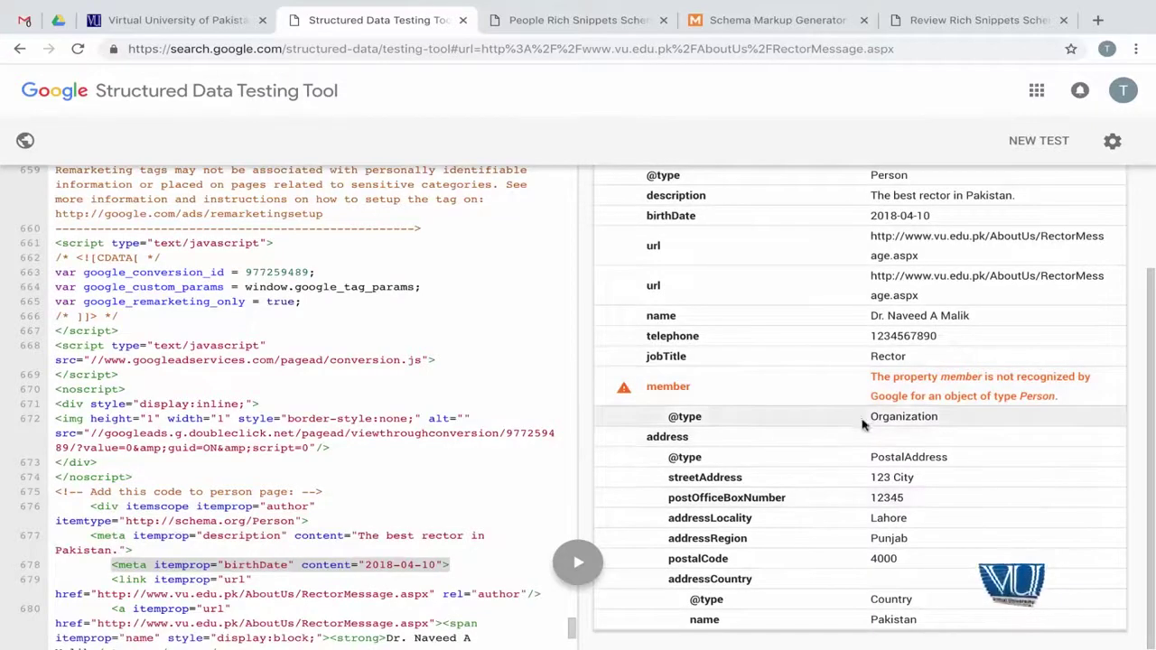
scroll(879, 556, up, 2)
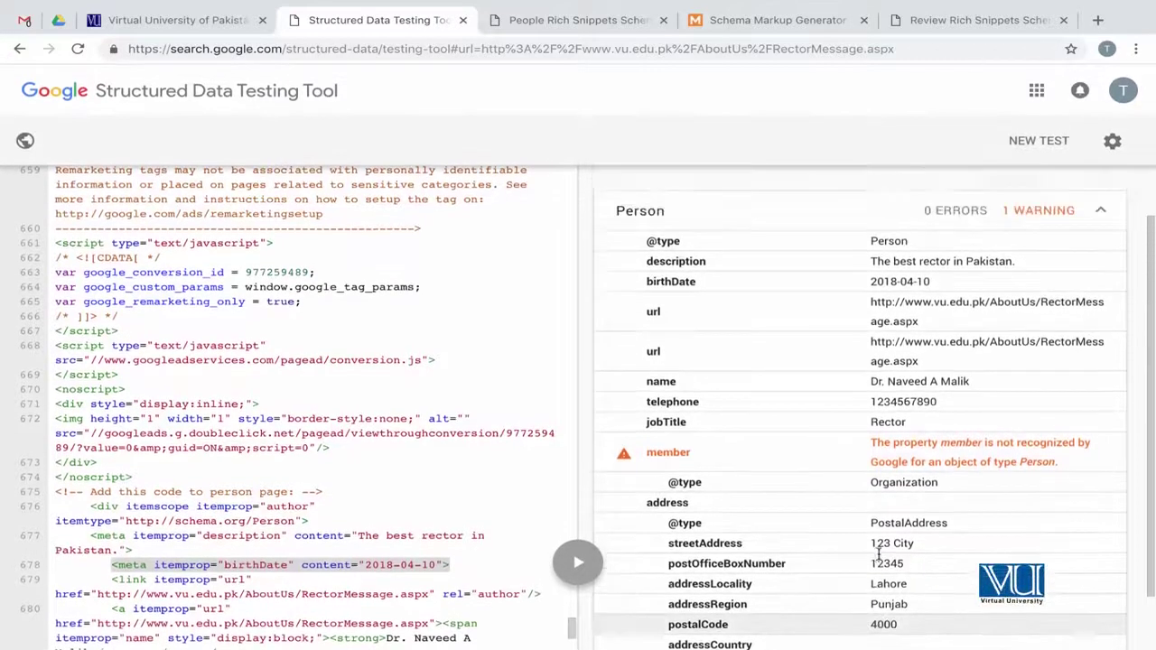
scroll(879, 556, down, 2)
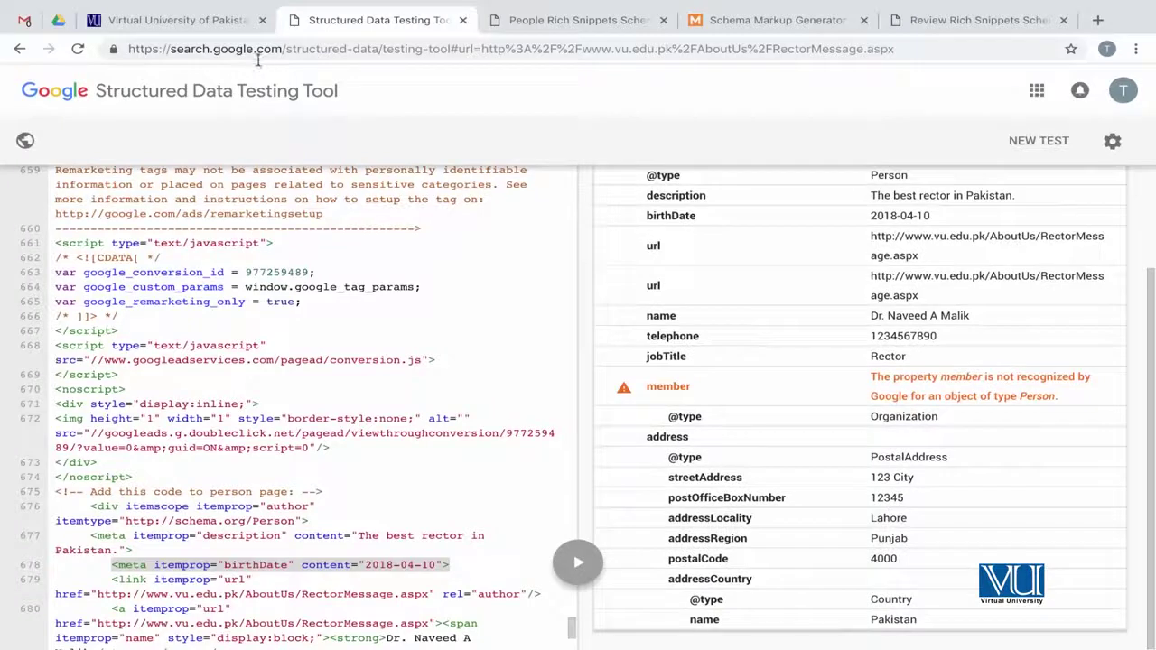
Step: Switch to the Virtual University rector's message page and review it from the closing signature back up to the heading and photo
click(234, 25)
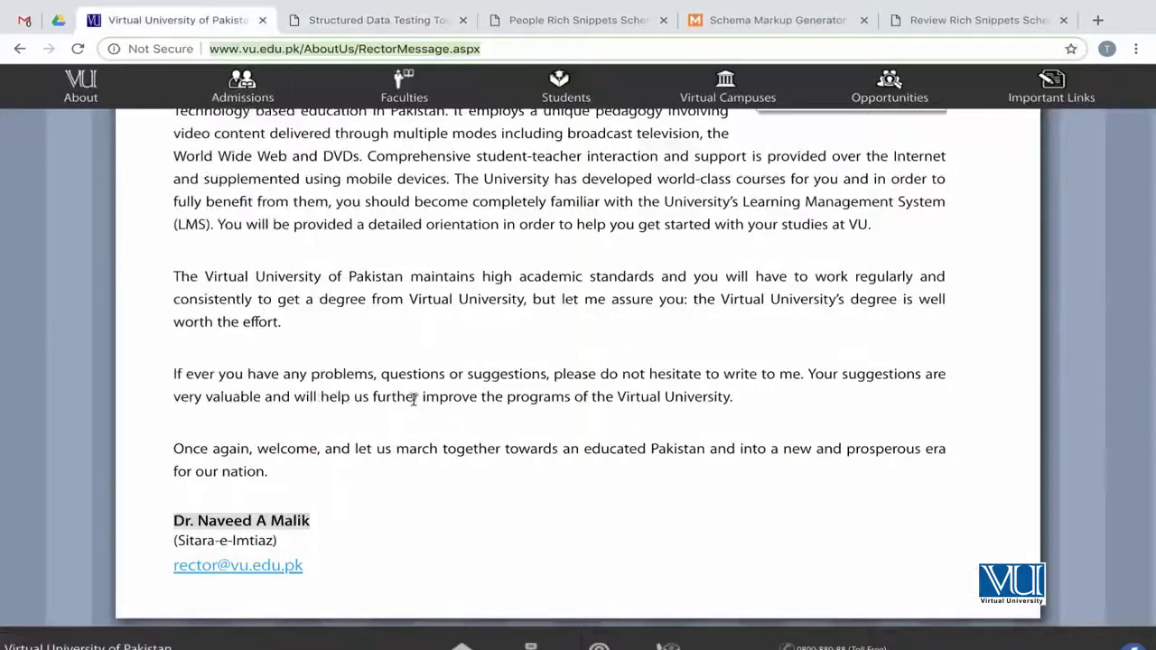
scroll(384, 360, up, 3)
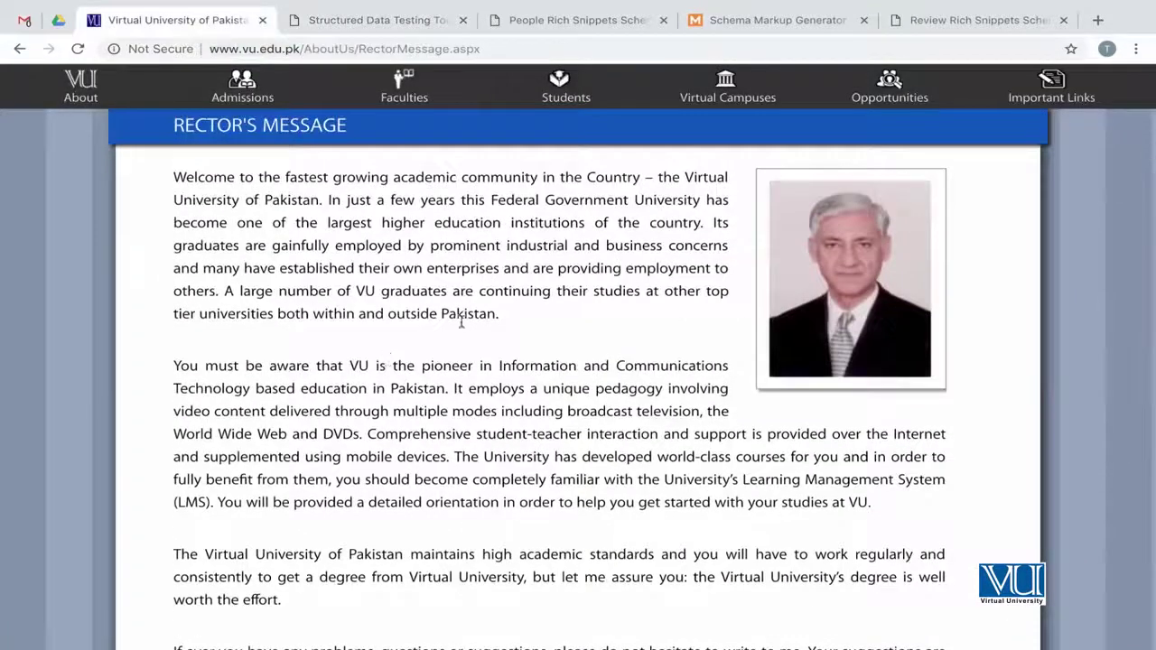